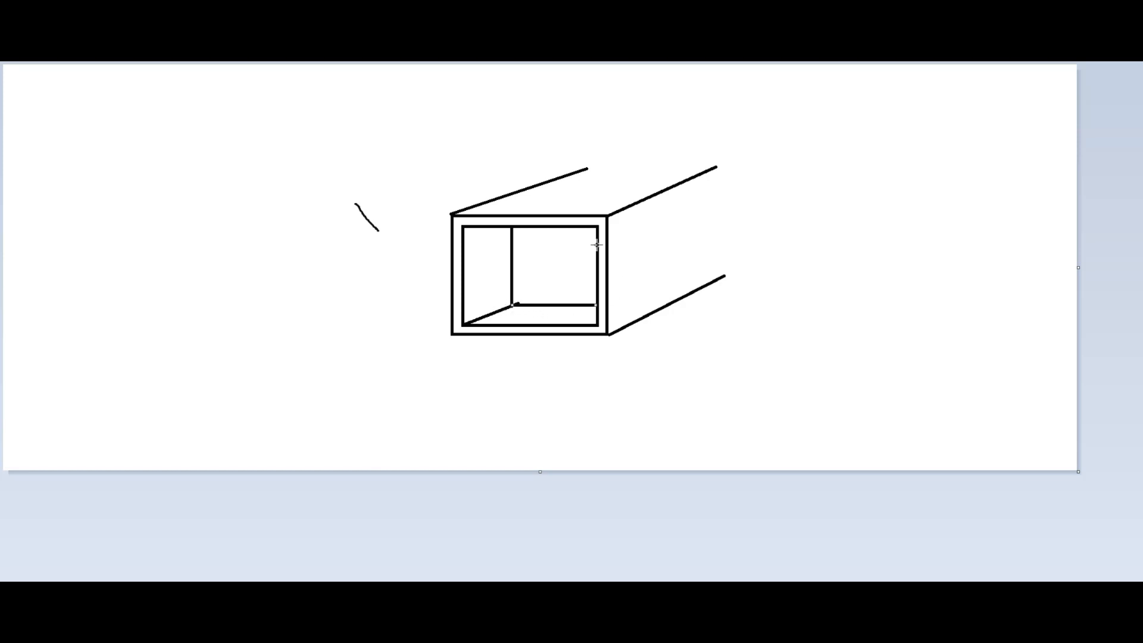
Draw the rear top edge and the rear vertical edge that close off the hollow box sketch.
left_click(530, 188)
left_click_drag(526, 187, 673, 186)
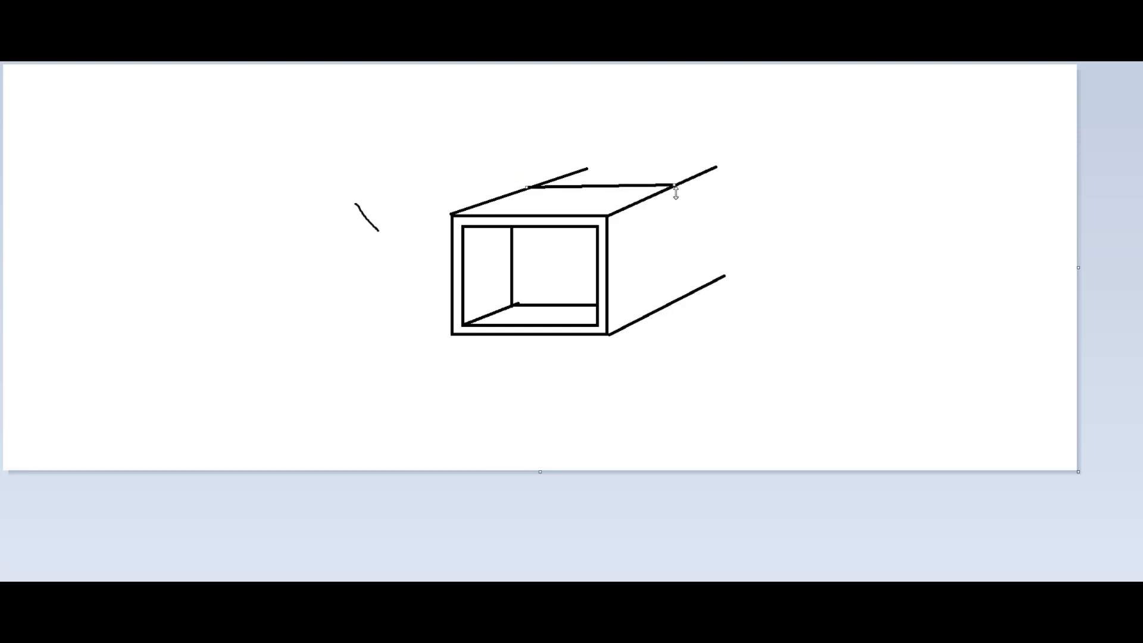
left_click_drag(677, 300, 674, 185)
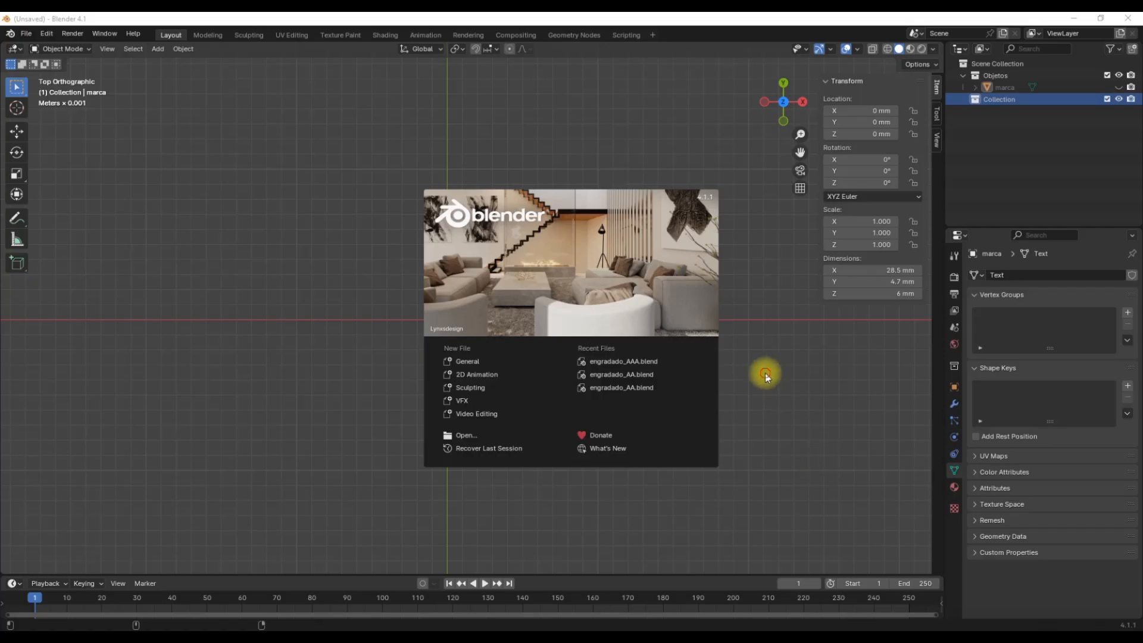
In Blender, dismiss the splash screen and add a cube mesh at the origin.
left_click(766, 376)
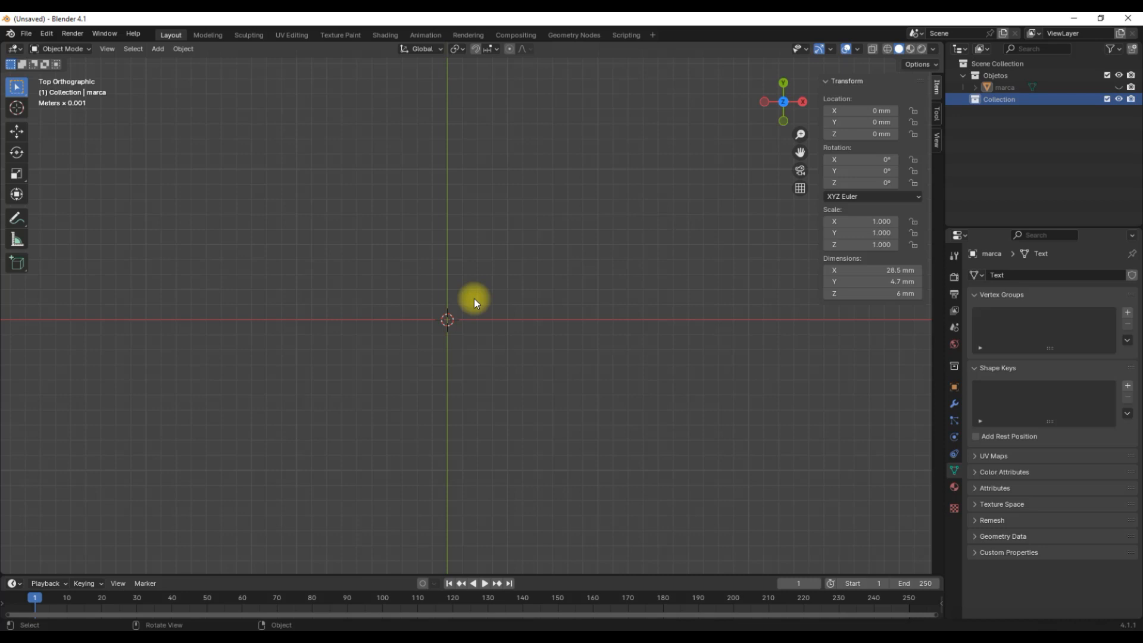
left_click(158, 50)
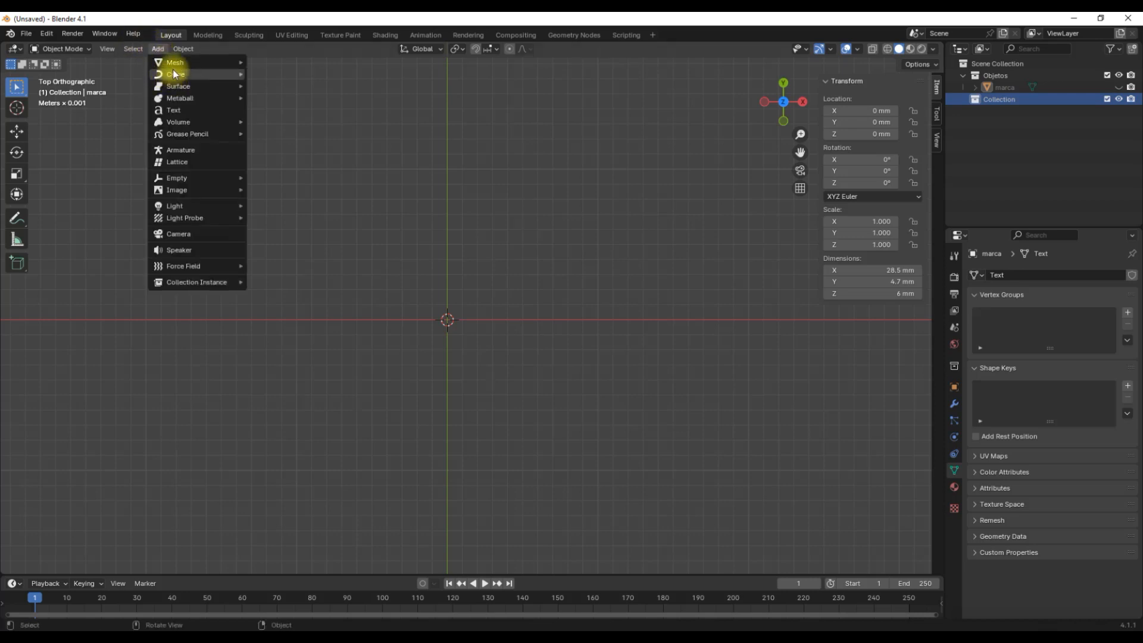
mouse_move(176, 74)
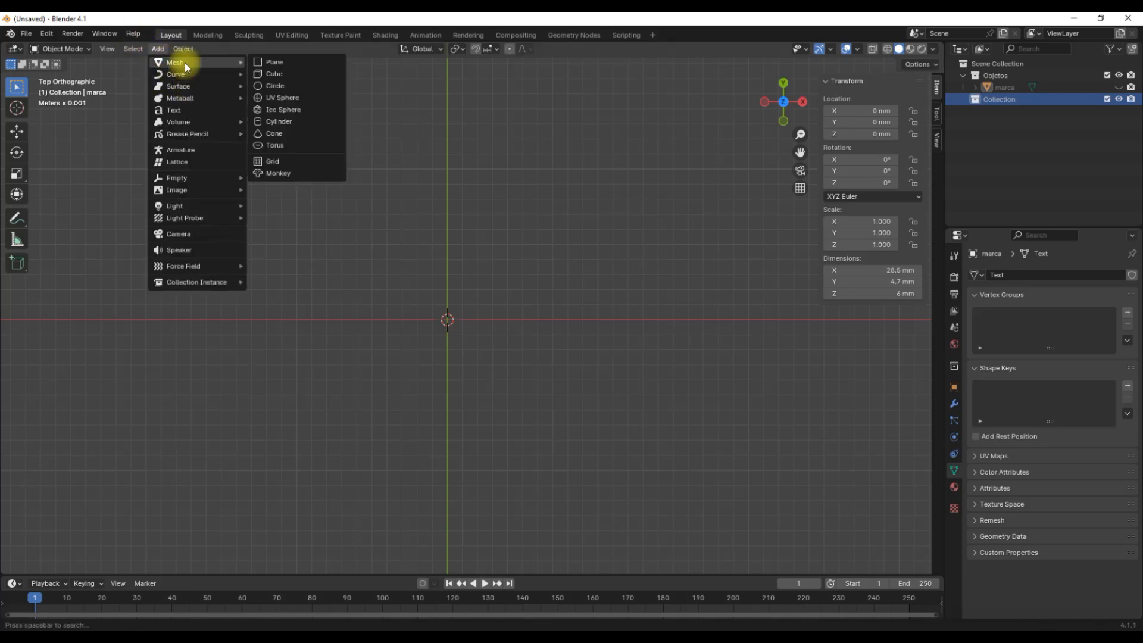
left_click(283, 74)
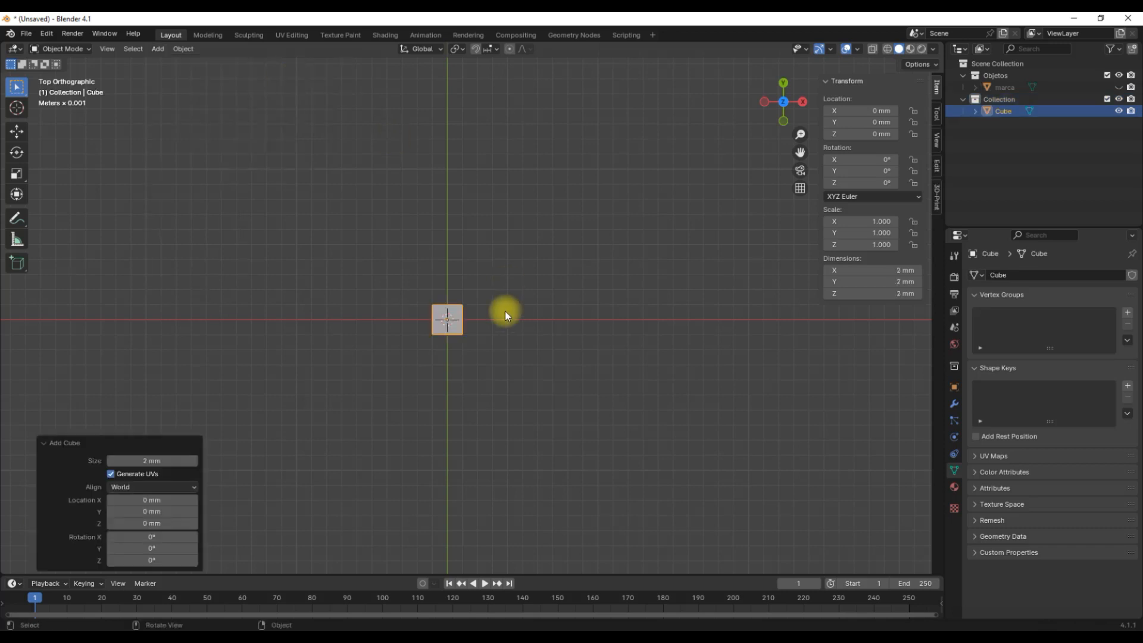
Set the cube's X and Z dimensions to 25 mm each.
scroll(439, 318, "up", 5)
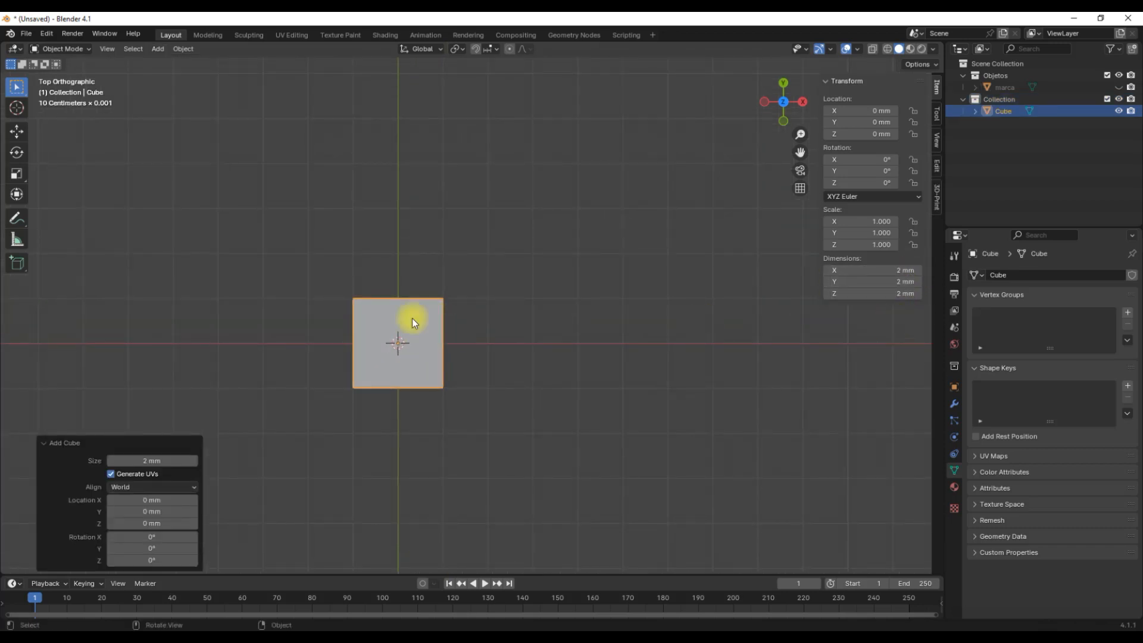
left_click(874, 269)
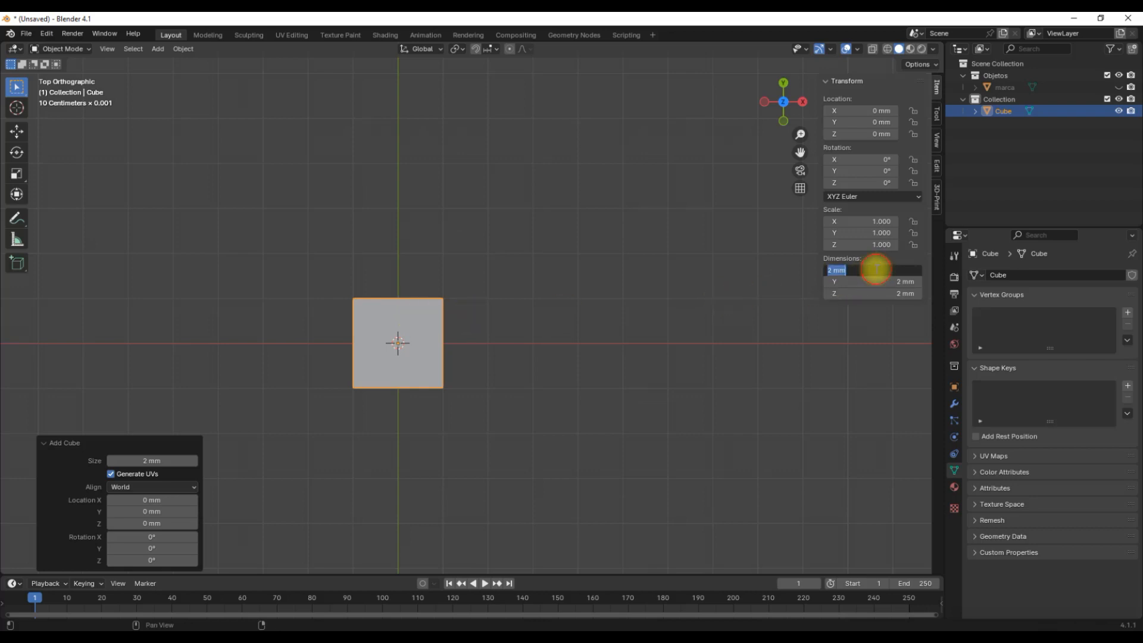
type("25")
key("Return")
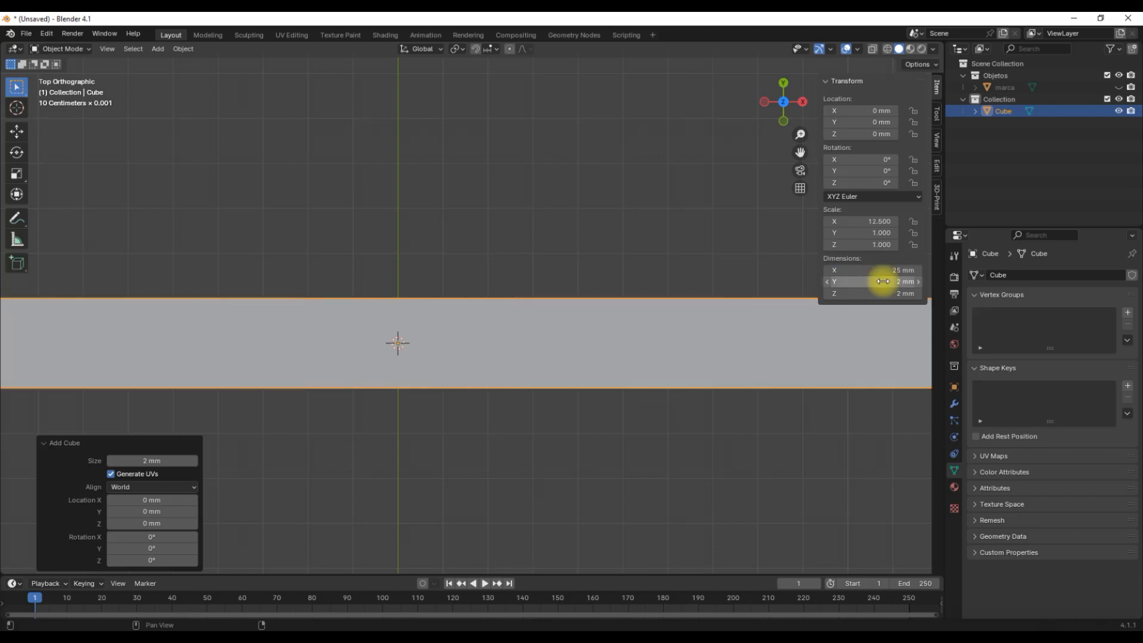
scroll(579, 345, "down", 6)
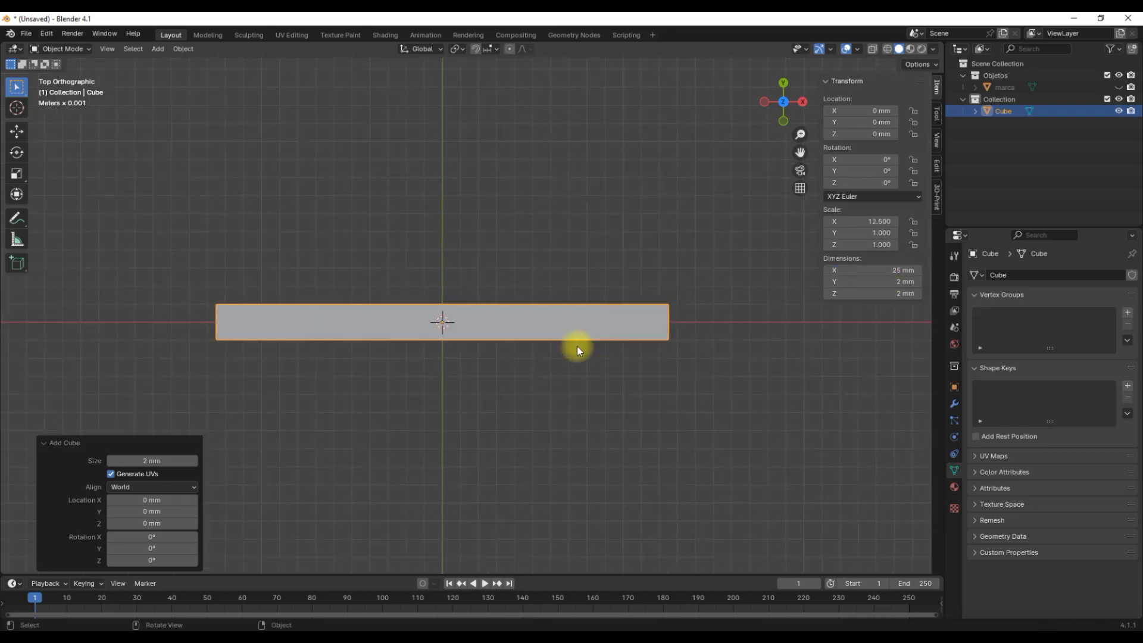
left_click(884, 294)
type("25")
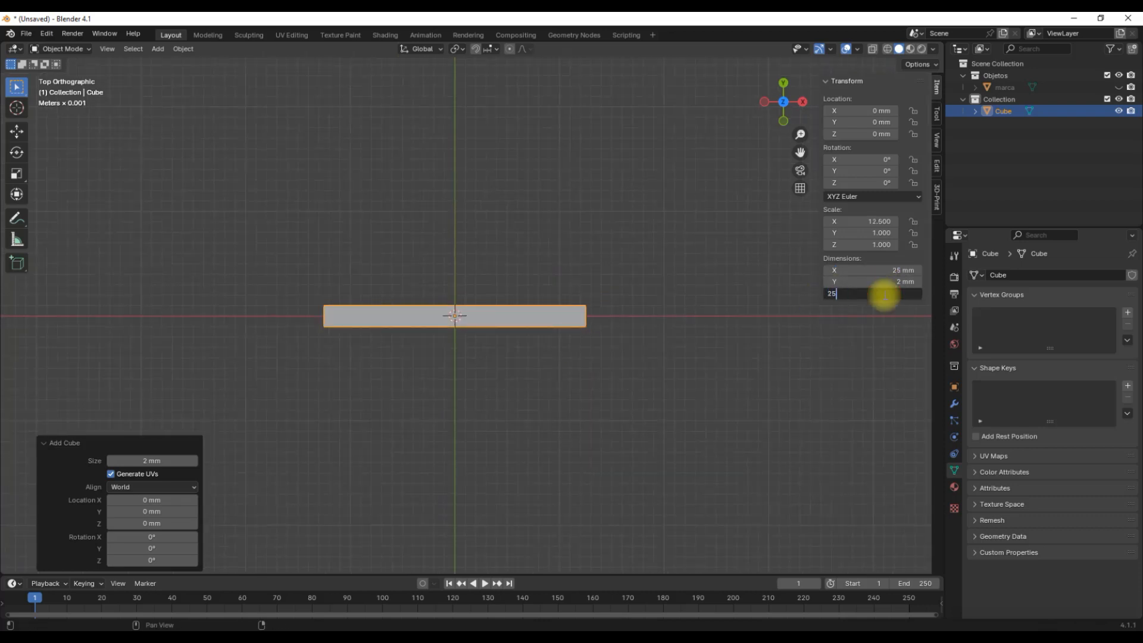
key("Return")
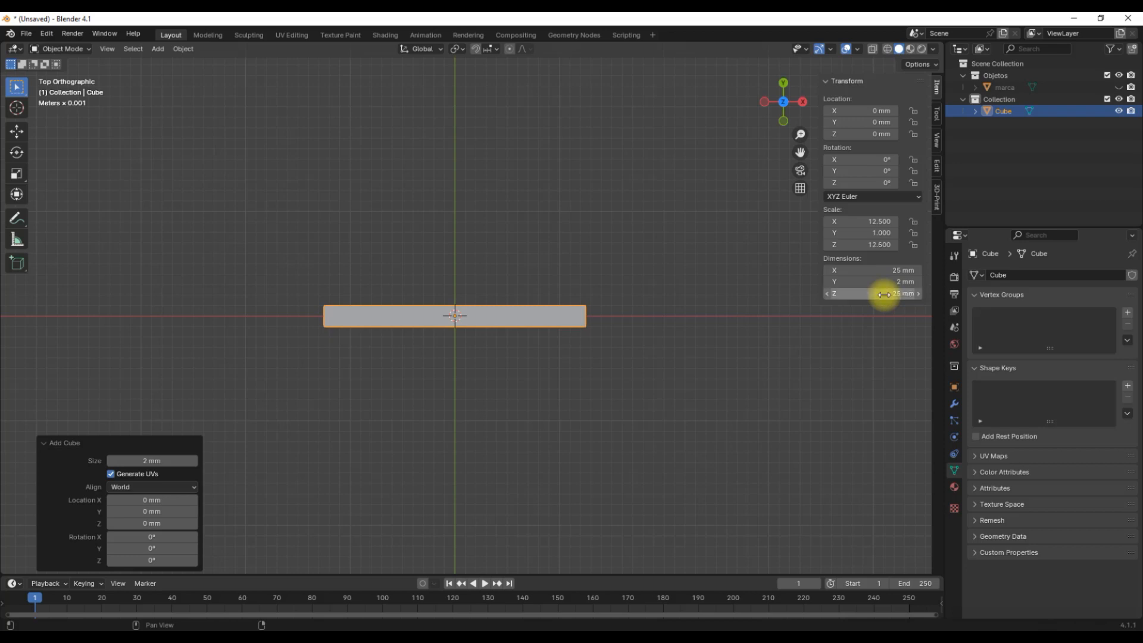
Duplicate the 25 mm square plate in place, keeping the copy at the origin.
scroll(539, 332, "down", 1)
middle_click_drag(545, 333, 536, 278)
key("KP_1")
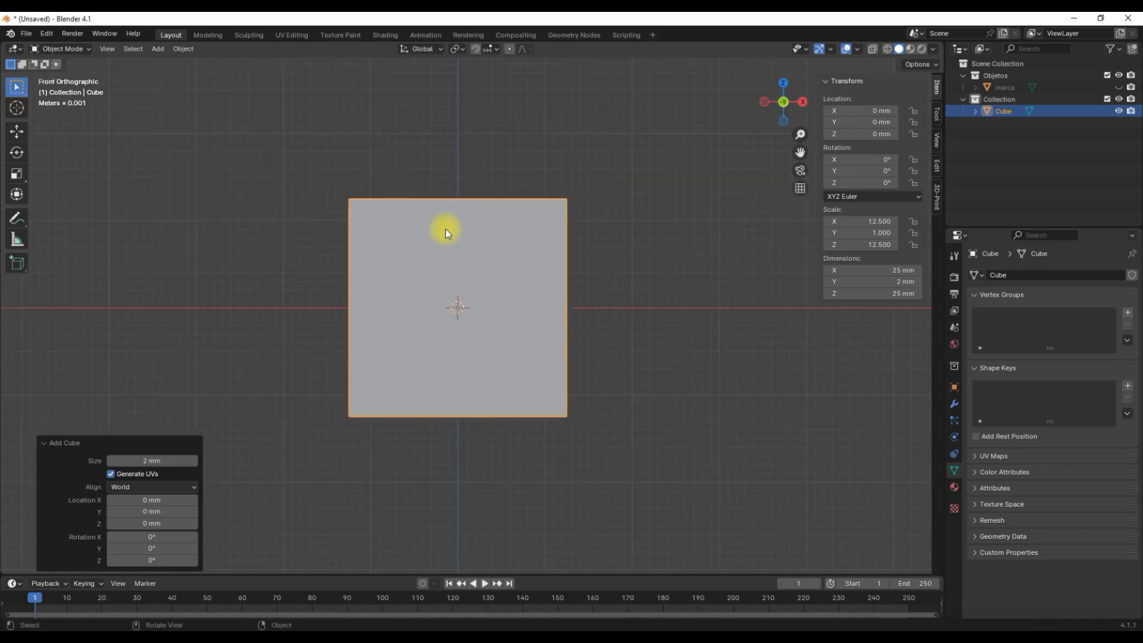
left_click(466, 309)
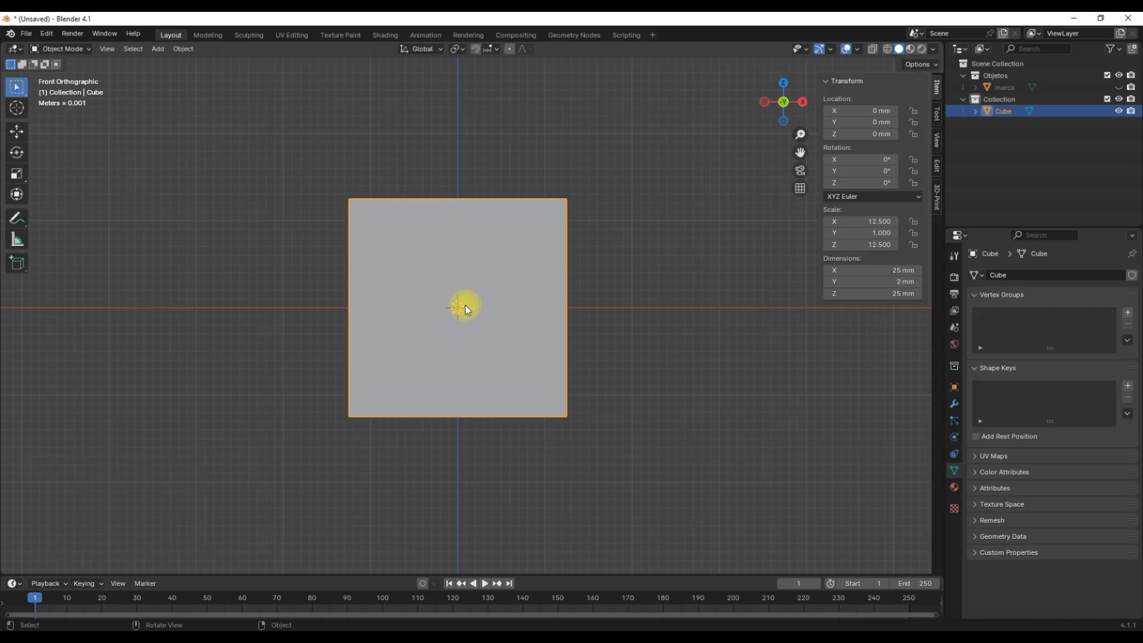
key("shift+d")
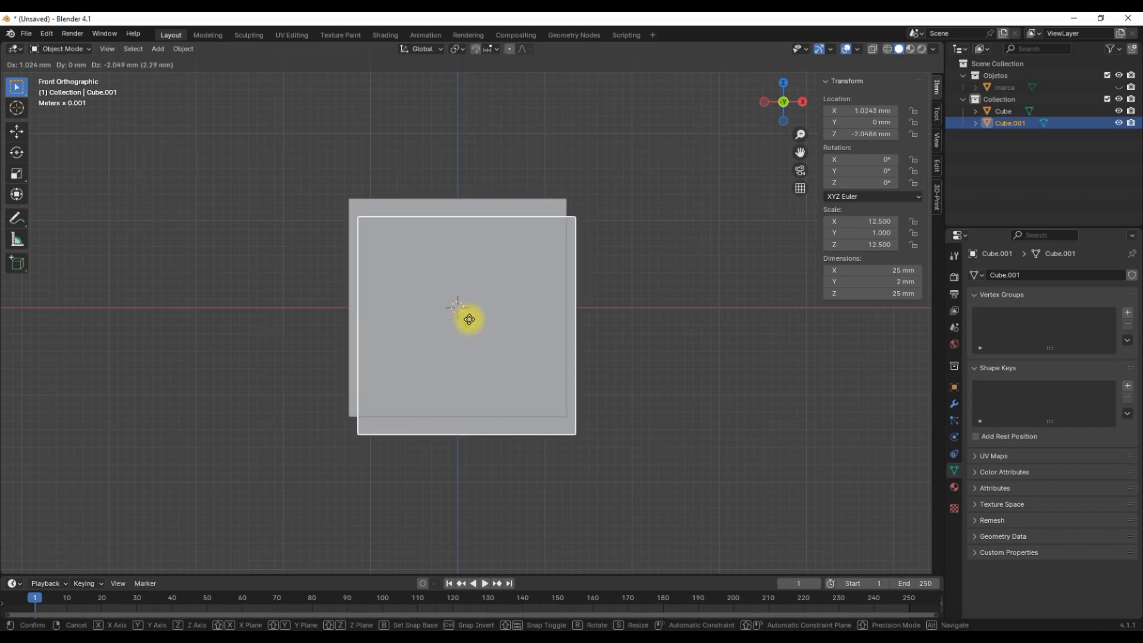
right_click(469, 319)
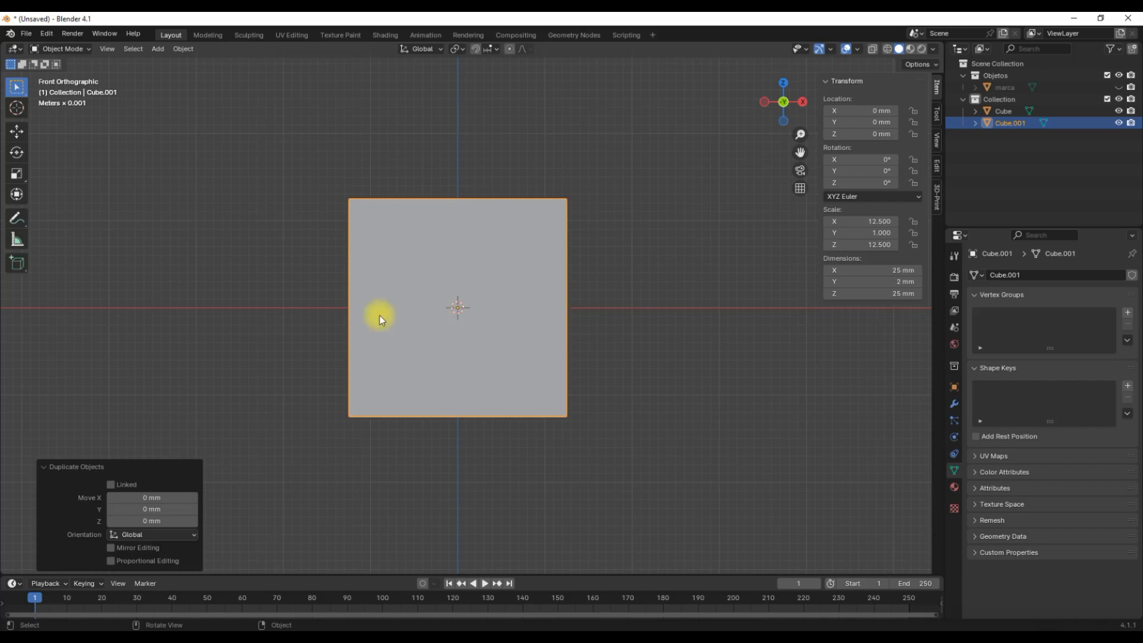
Set the duplicate's Z and X dimensions to 30 mm each.
left_click(883, 293)
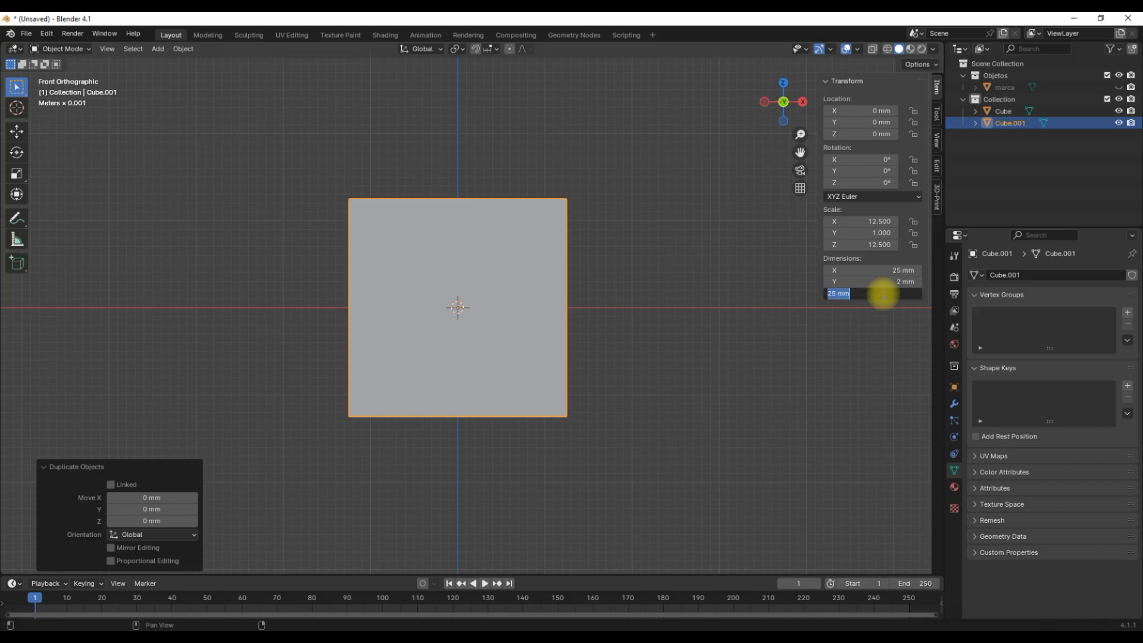
type("30")
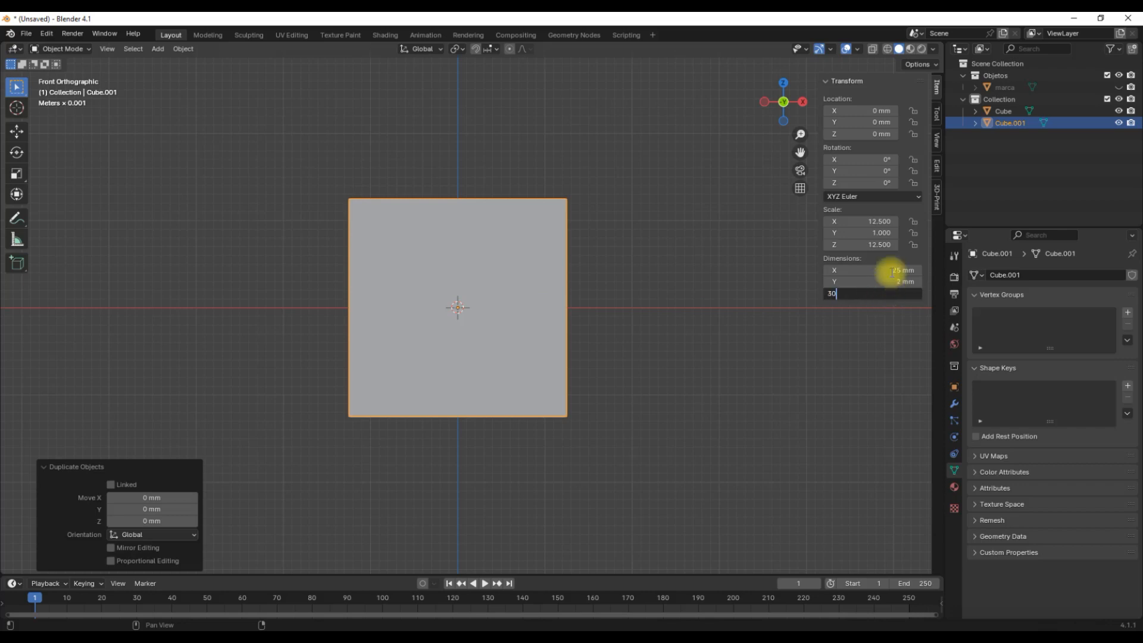
key("Return")
left_click(889, 270)
type("30")
key("Return")
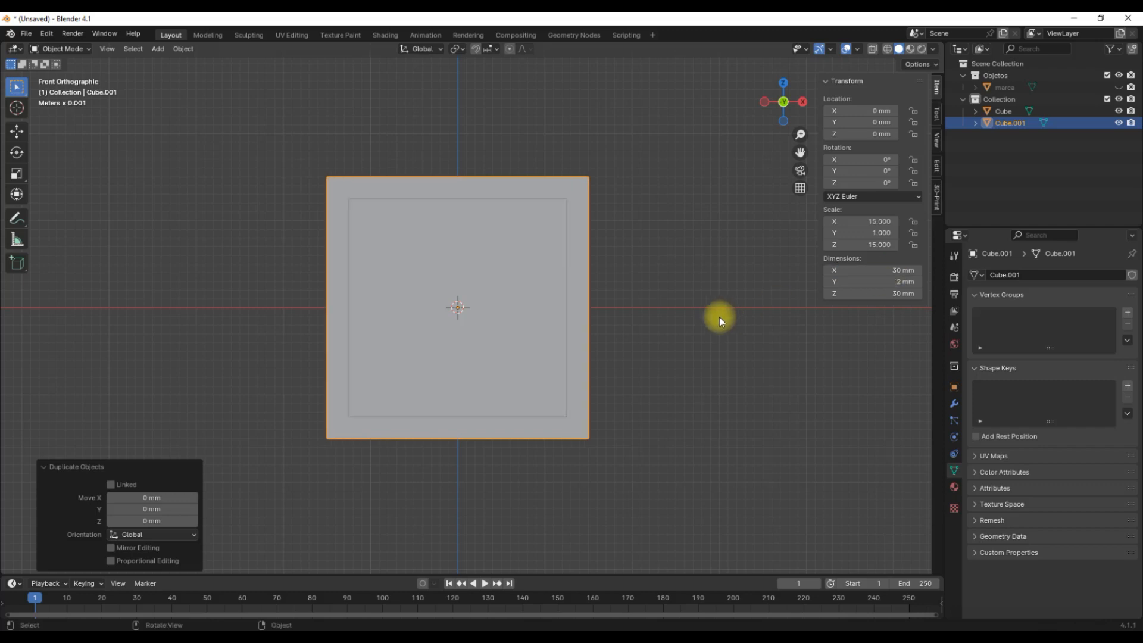
Set the larger duplicate's Y dimension to 12 mm.
middle_click_drag(681, 302, 600, 248)
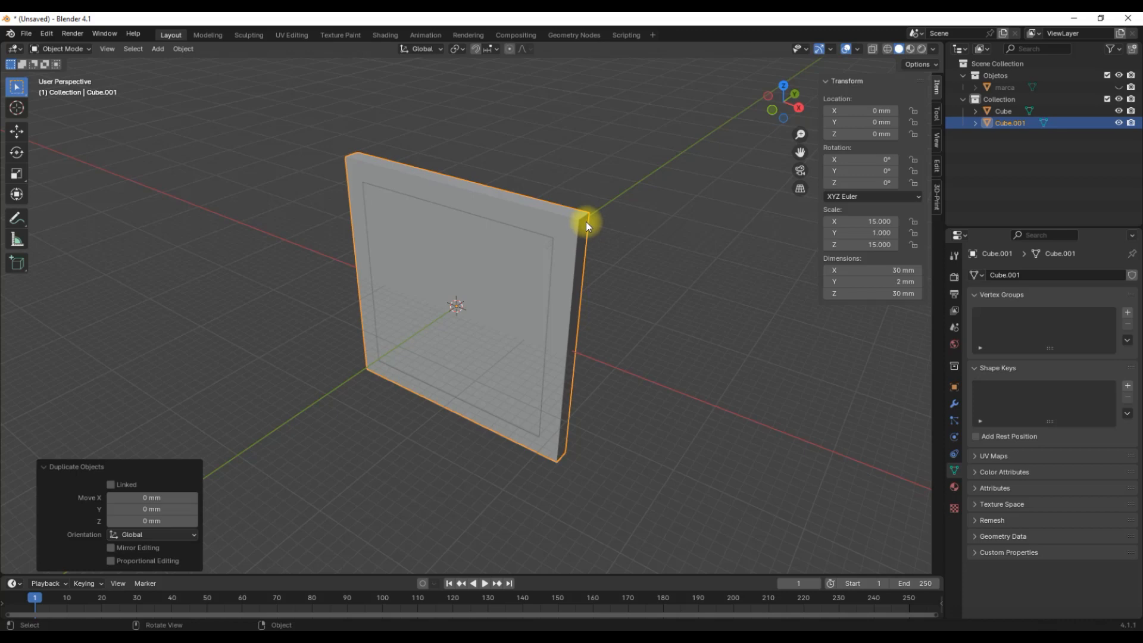
left_click(585, 223)
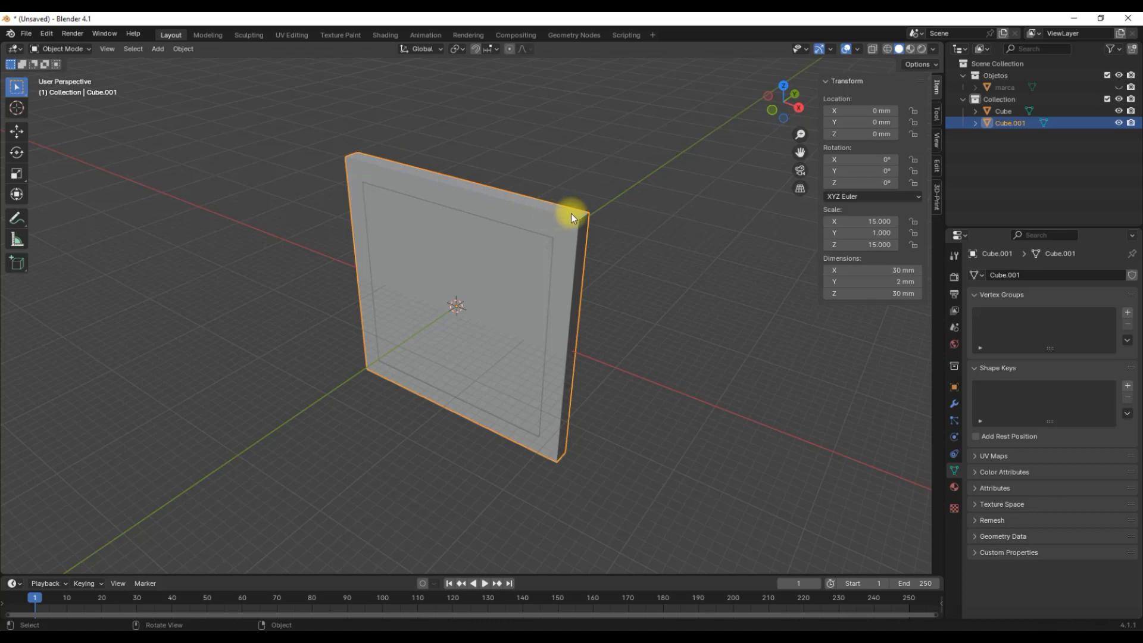
left_click(861, 281)
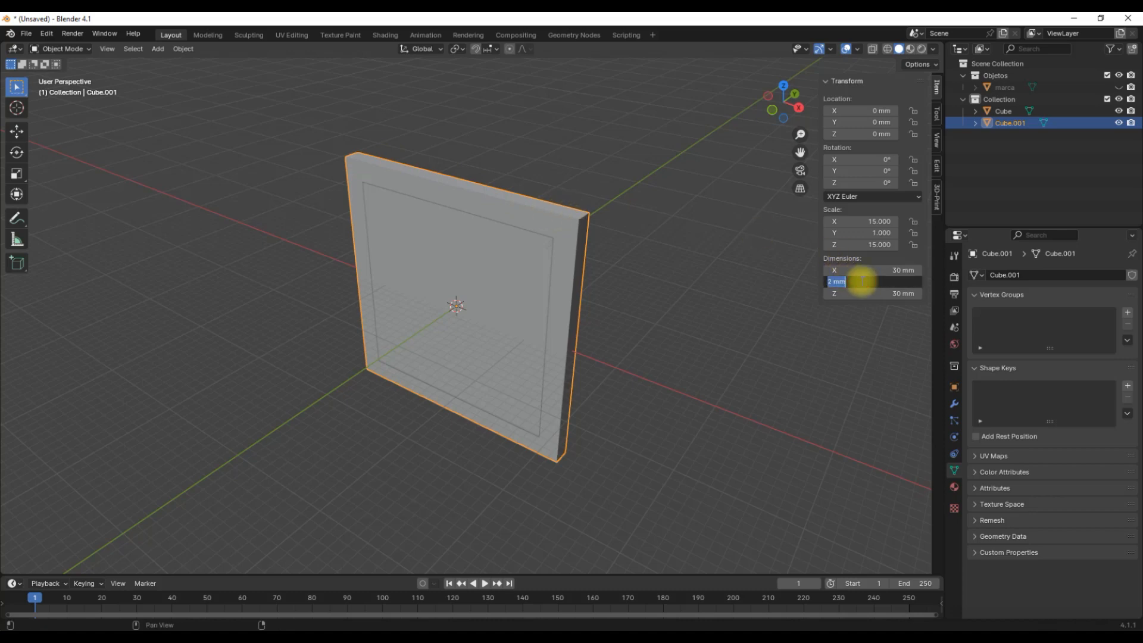
type("12")
key("Return")
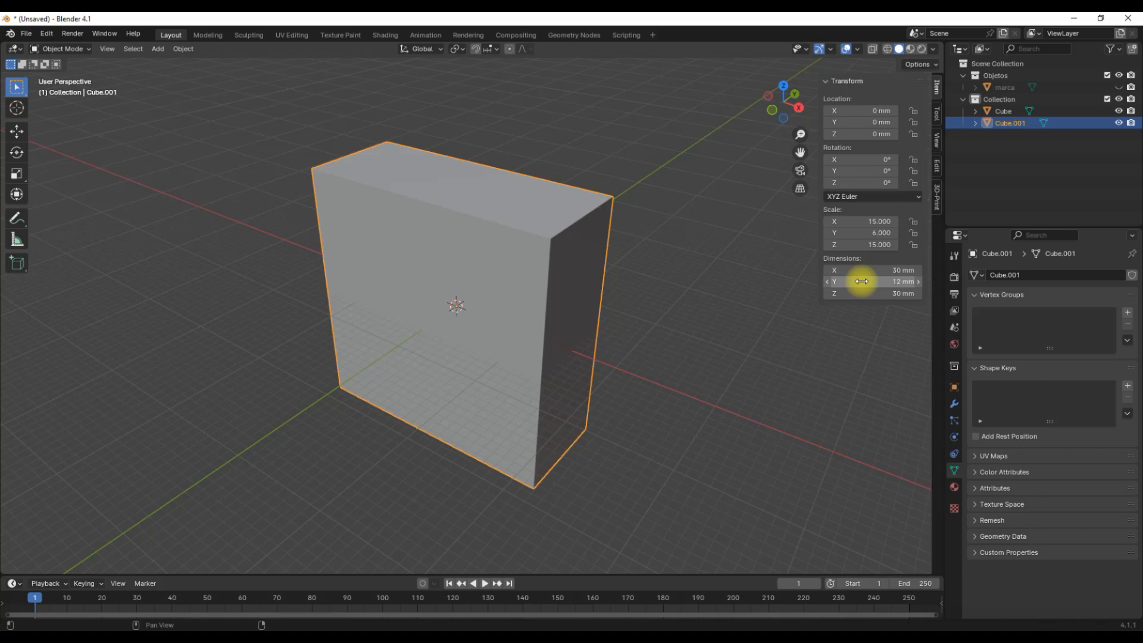
Set the original, smaller cube's Y dimension to 20 mm and deselect it.
left_click(1010, 112)
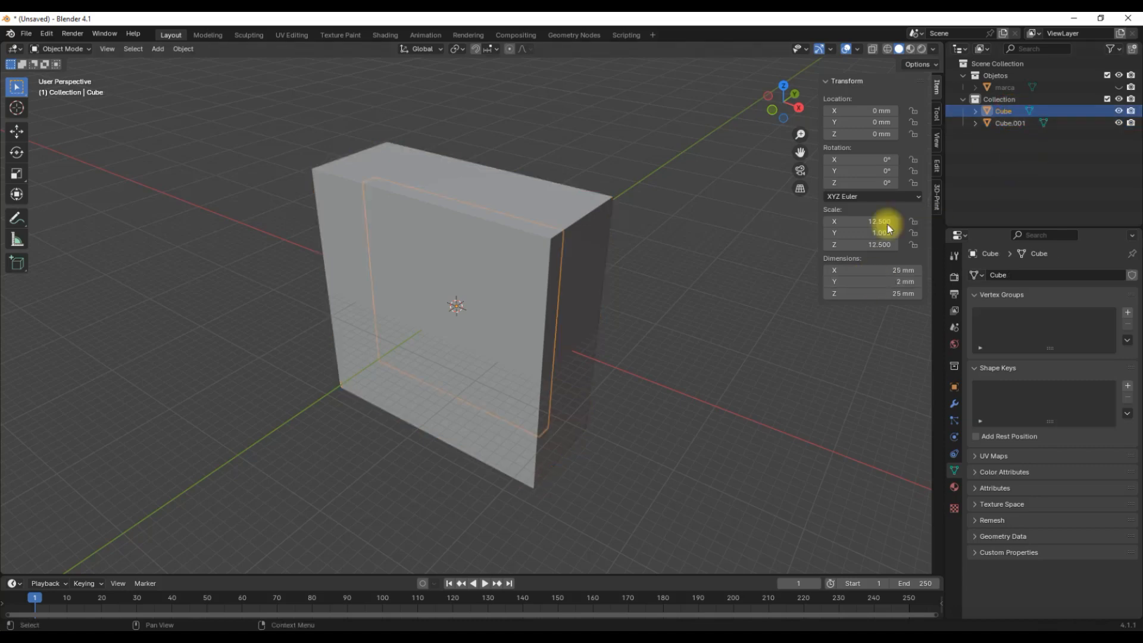
left_click(885, 283)
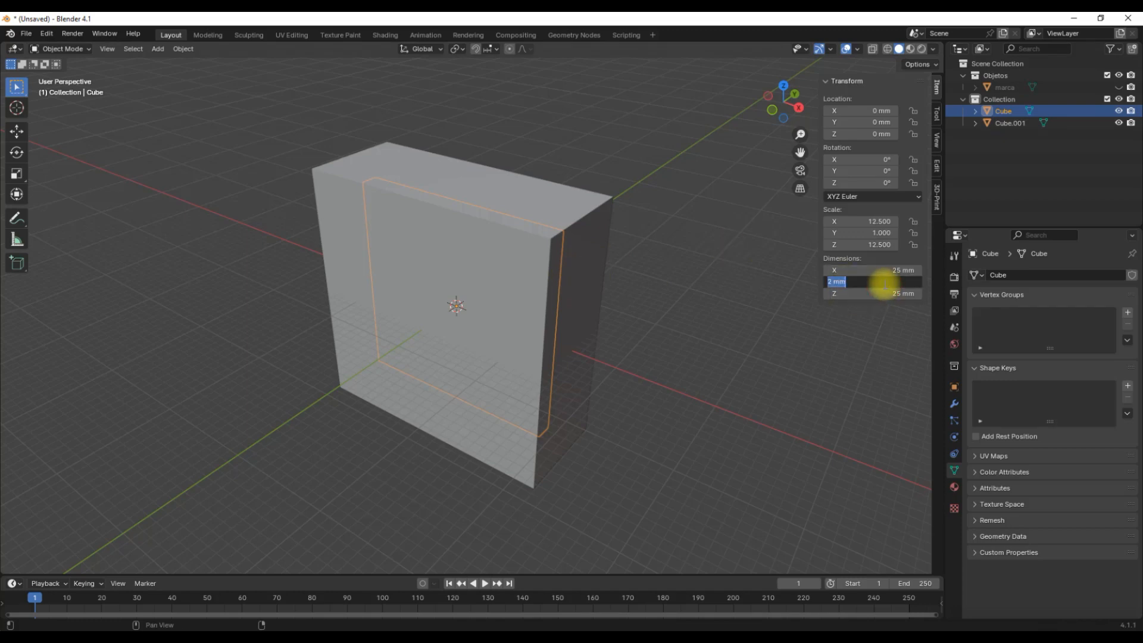
type("20")
key("Return")
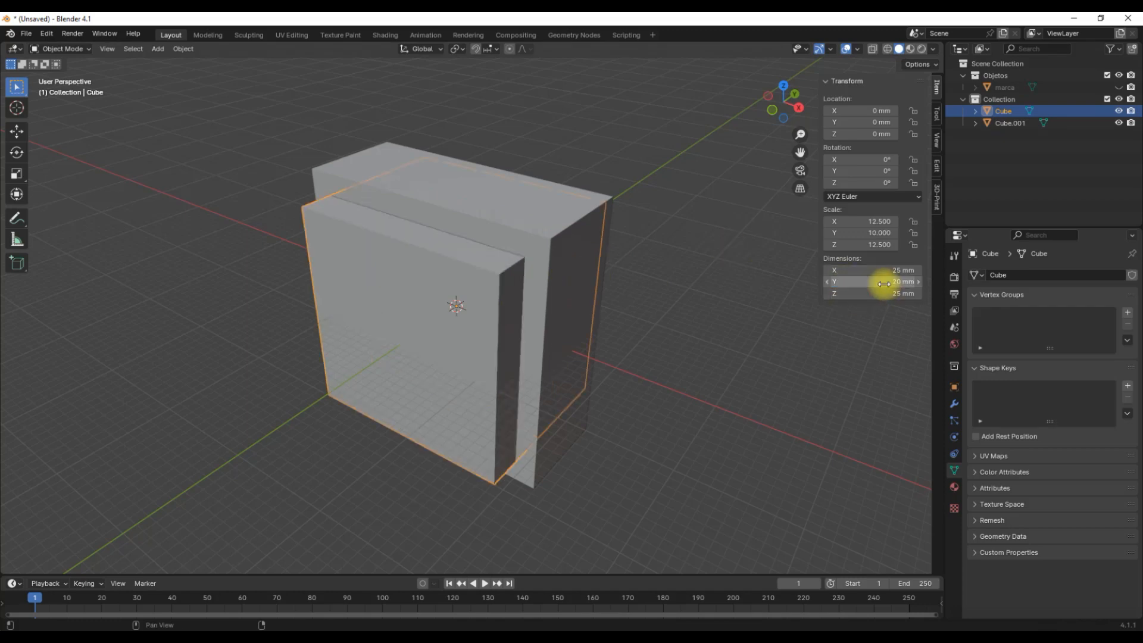
left_click(656, 391)
mouse_move(658, 390)
middle_mouse_down()
mouse_move(644, 416)
mouse_move(541, 380)
mouse_move(664, 382)
middle_mouse_up()
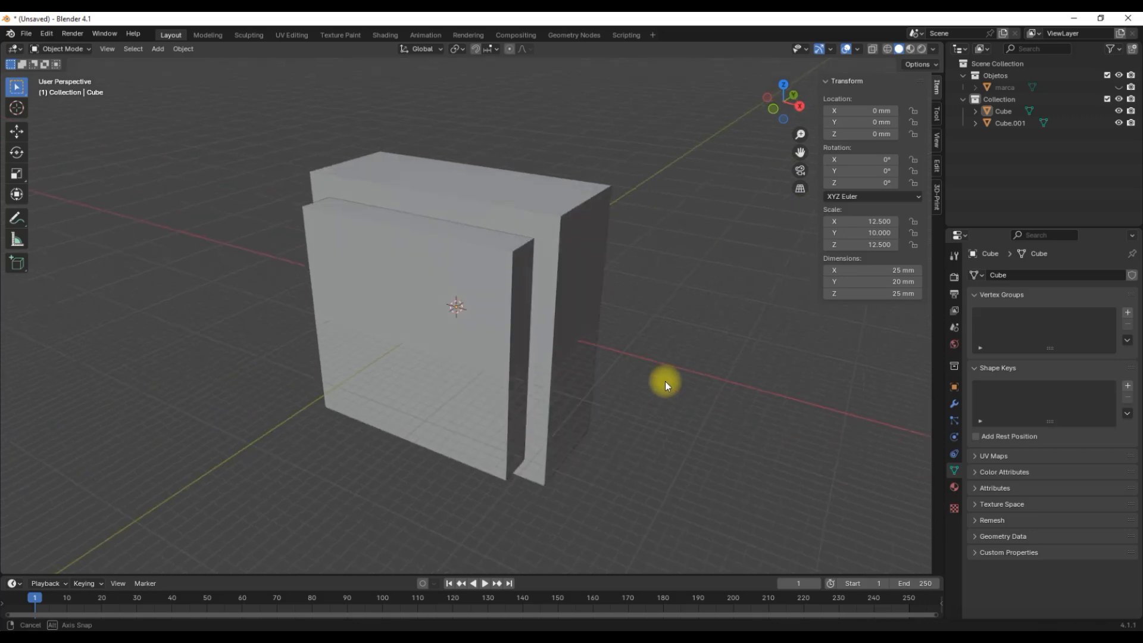
left_click(446, 248)
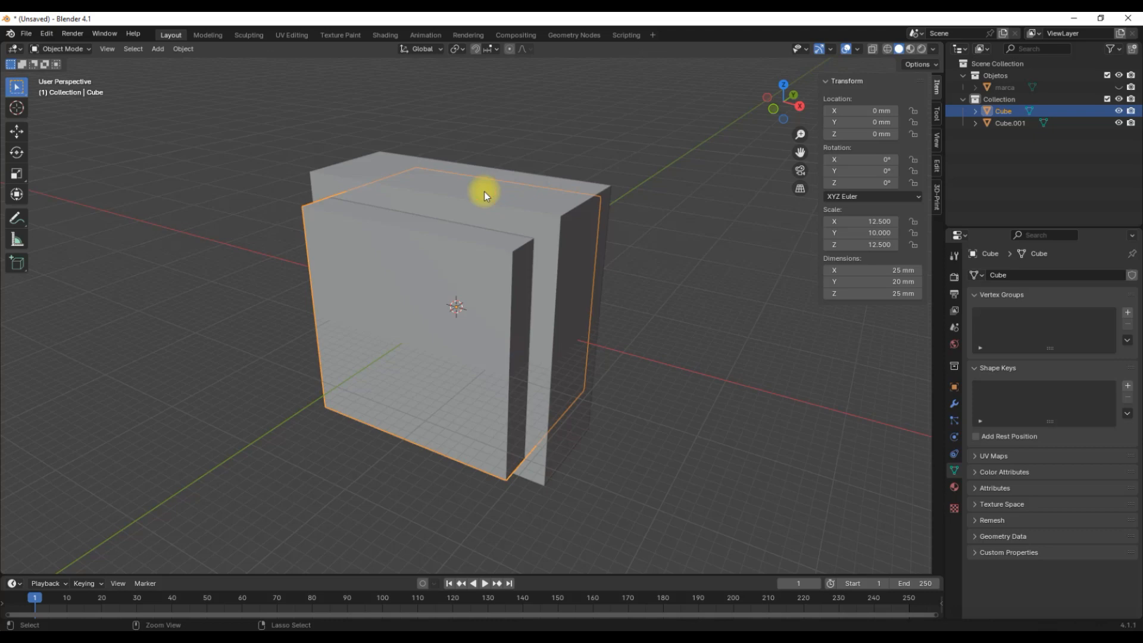
left_click(365, 162, "shift")
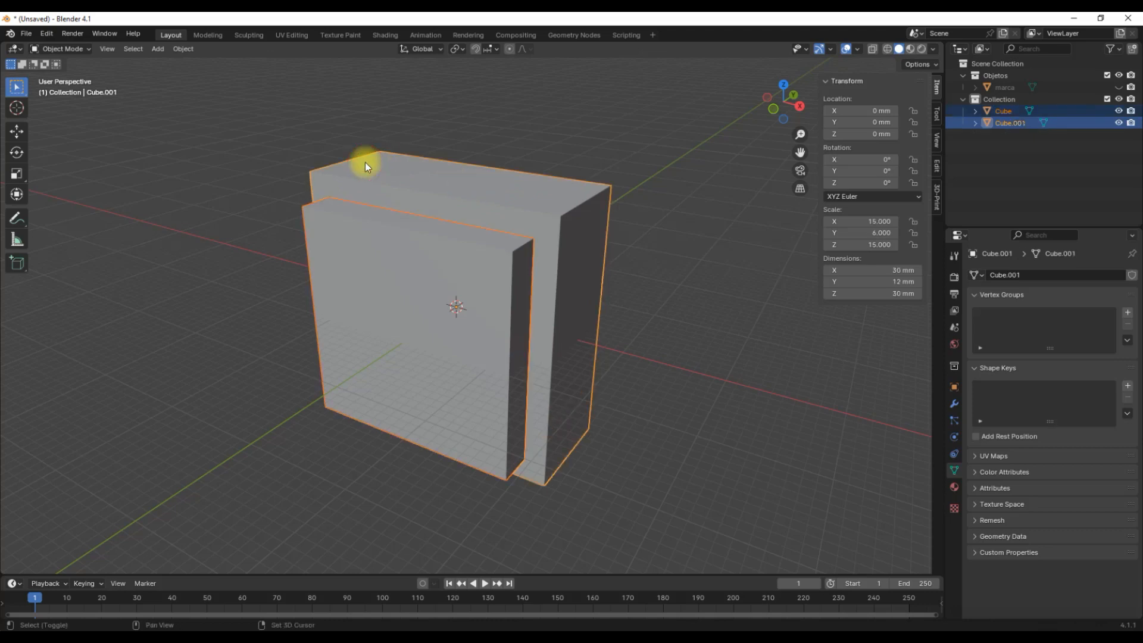
left_click(135, 233)
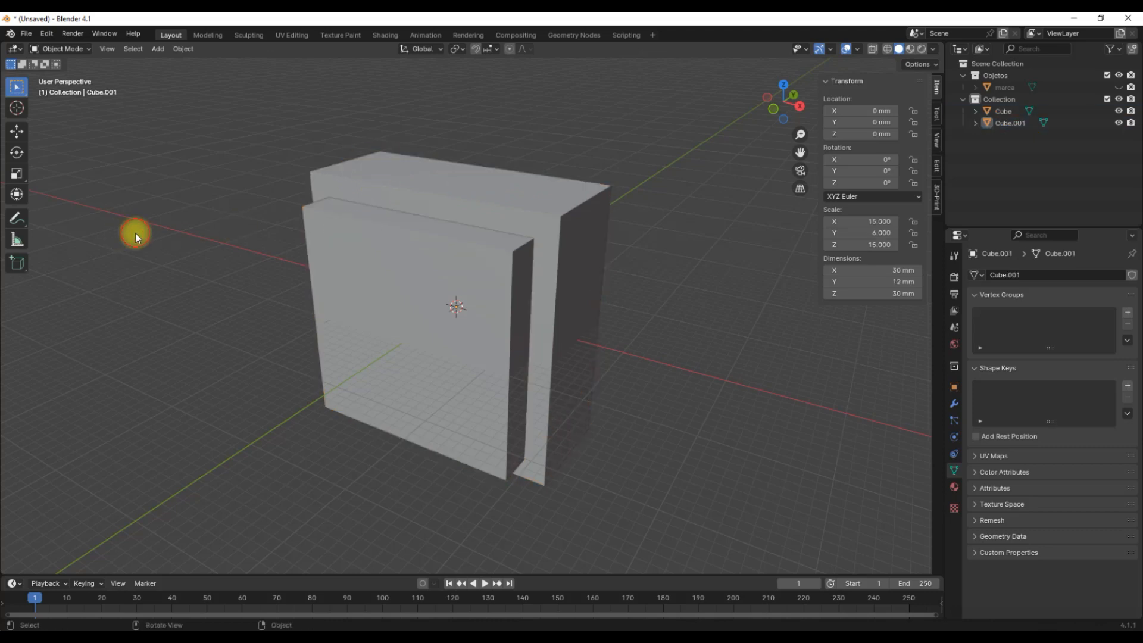
Subtract the smaller block from the larger one with the Bool Tool's Auto Boolean Difference.
left_click(326, 211)
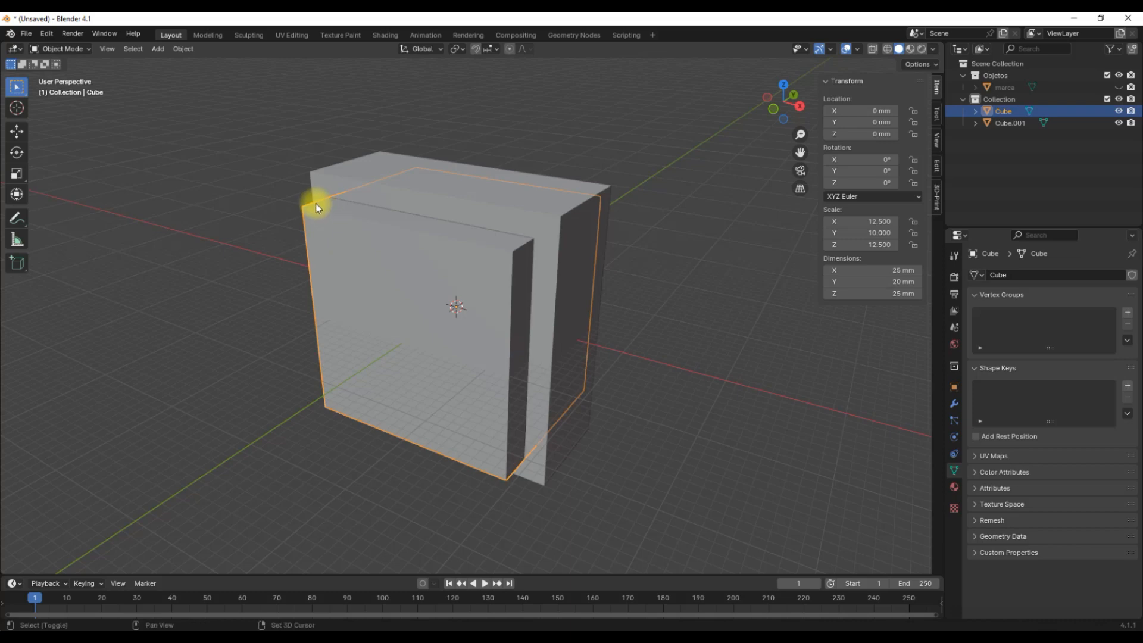
left_click(333, 174, "shift")
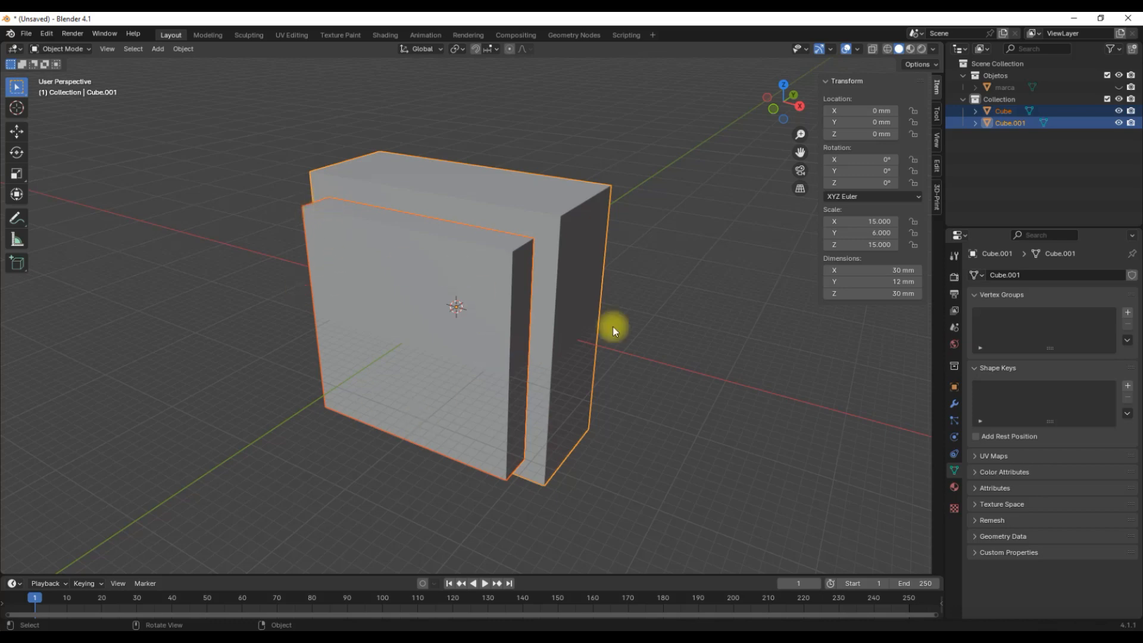
left_click(937, 169)
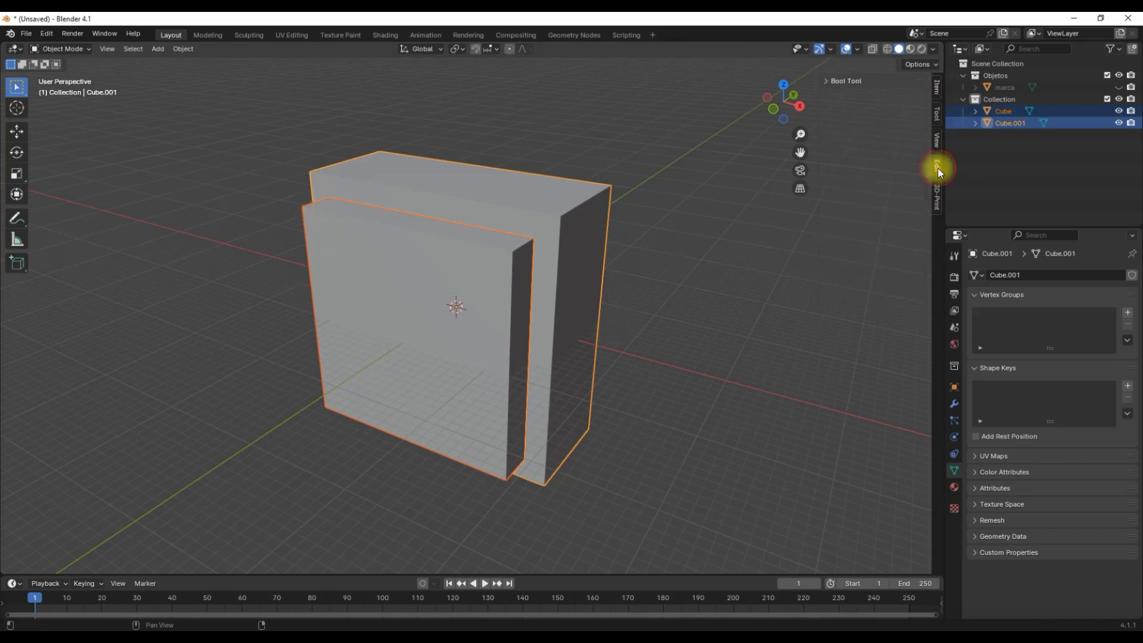
left_click(827, 80)
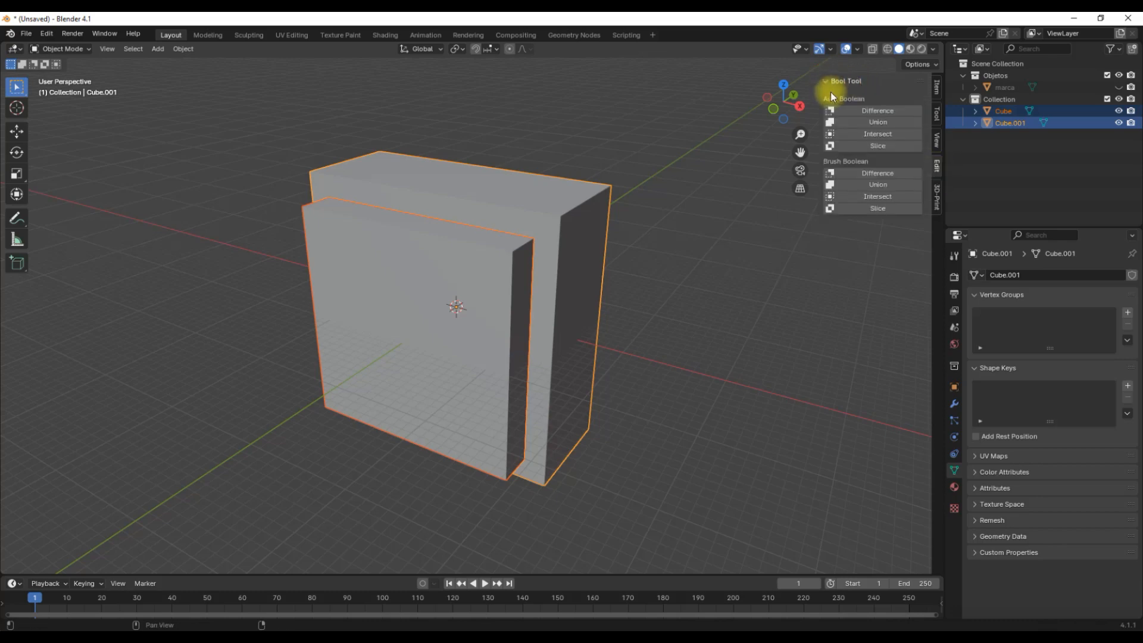
left_click(880, 113)
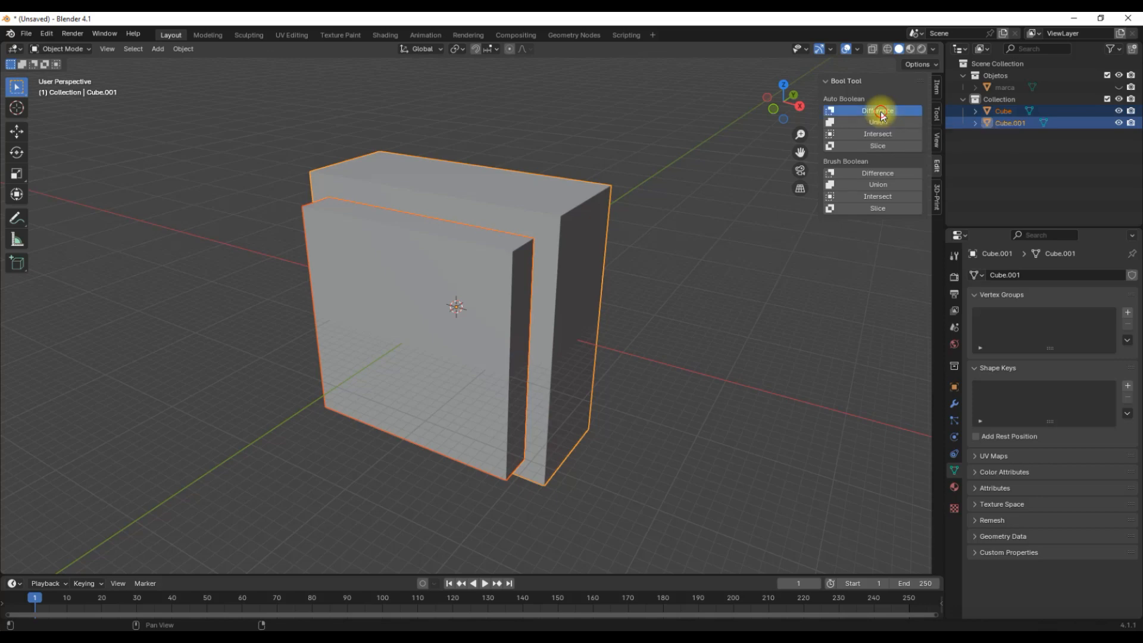
Deselect the hollow frame and add a cylinder mesh at the scene's centre.
left_click(640, 430)
middle_click_drag(638, 429, 671, 391)
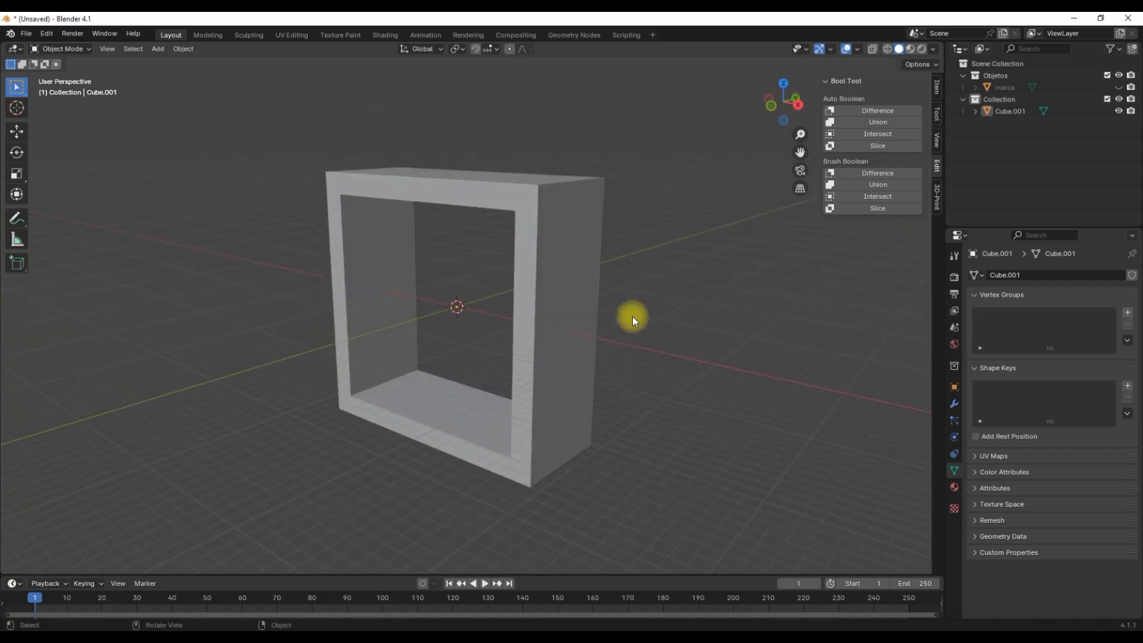
middle_click_drag(638, 357, 644, 397)
middle_click_drag(637, 410, 548, 283)
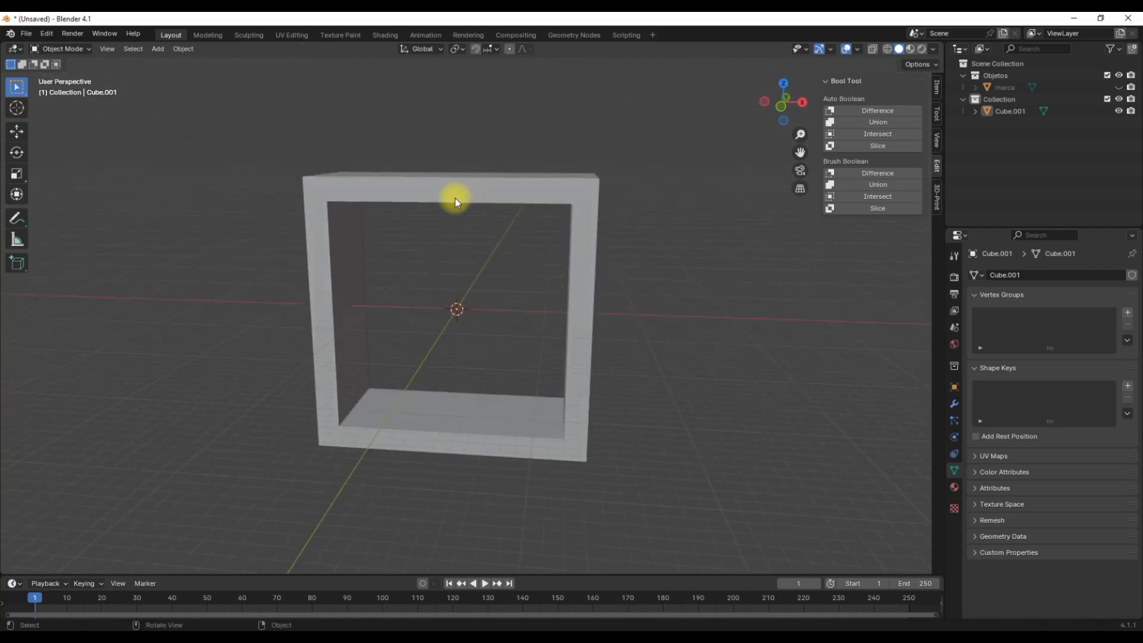
middle_click_drag(613, 322, 614, 353)
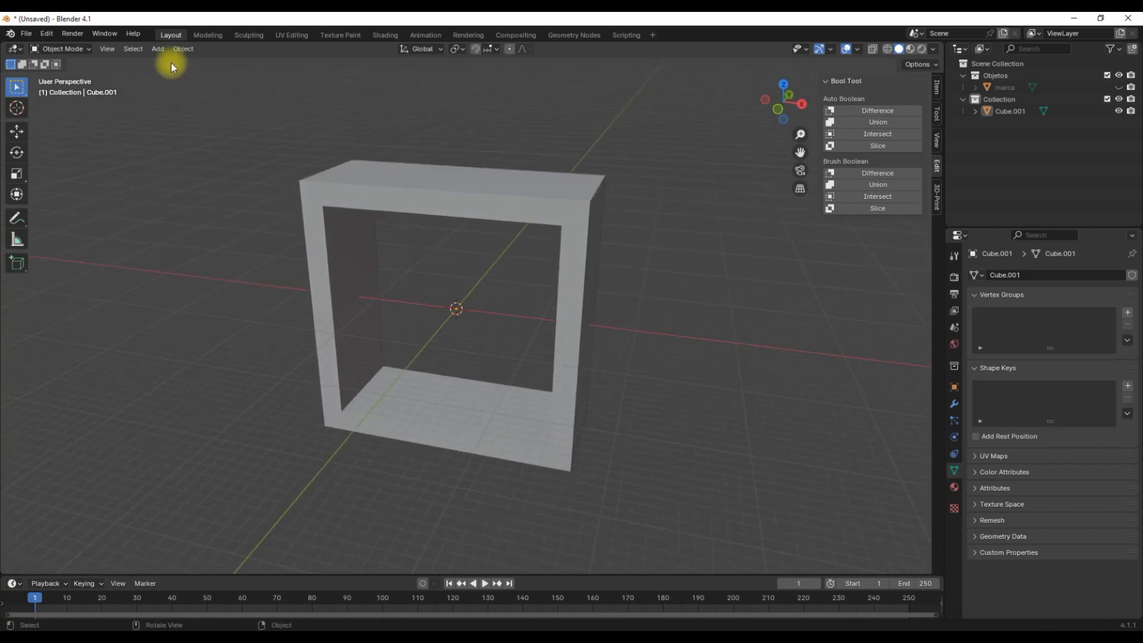
left_click(158, 50)
mouse_move(167, 63)
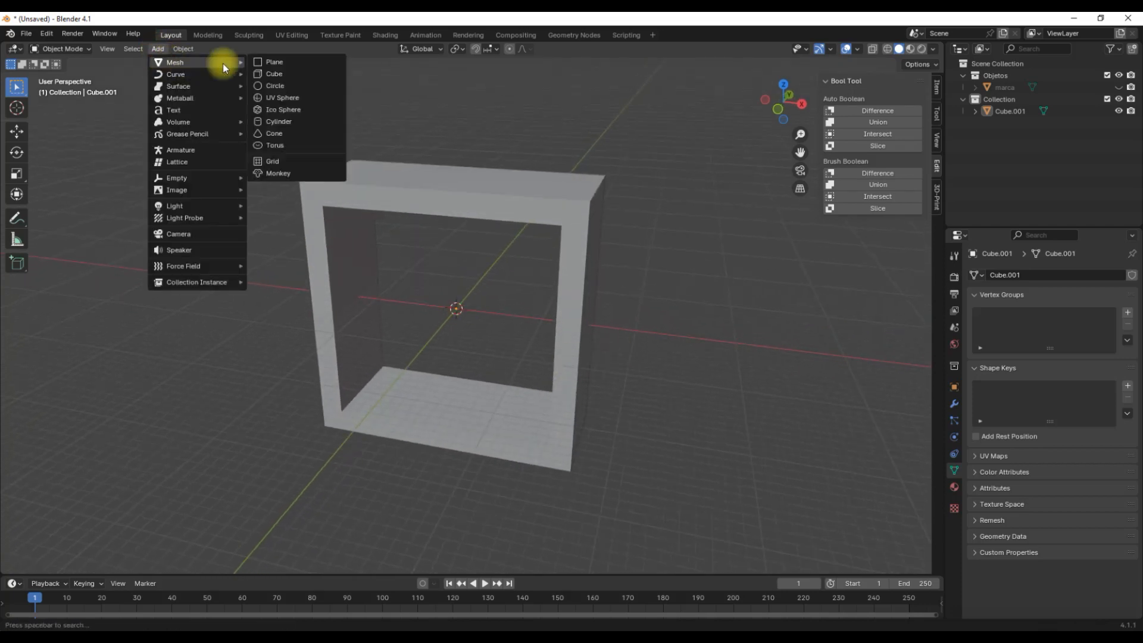
left_click(292, 122)
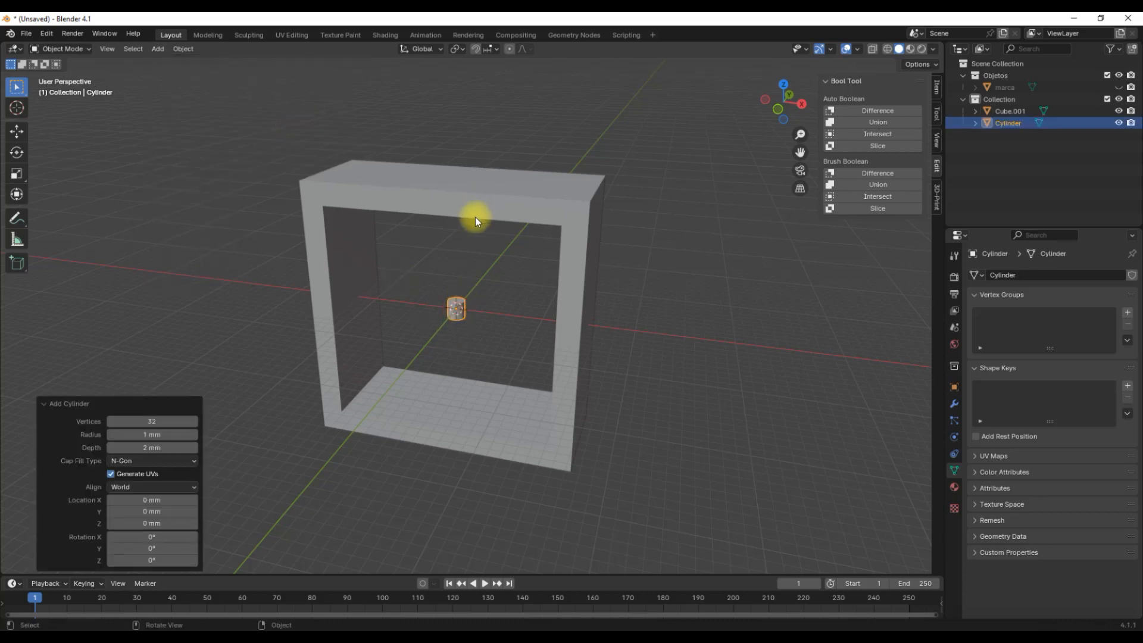
Set the new cylinder's radius to 2 mm and its depth to 10 mm.
left_click(142, 435)
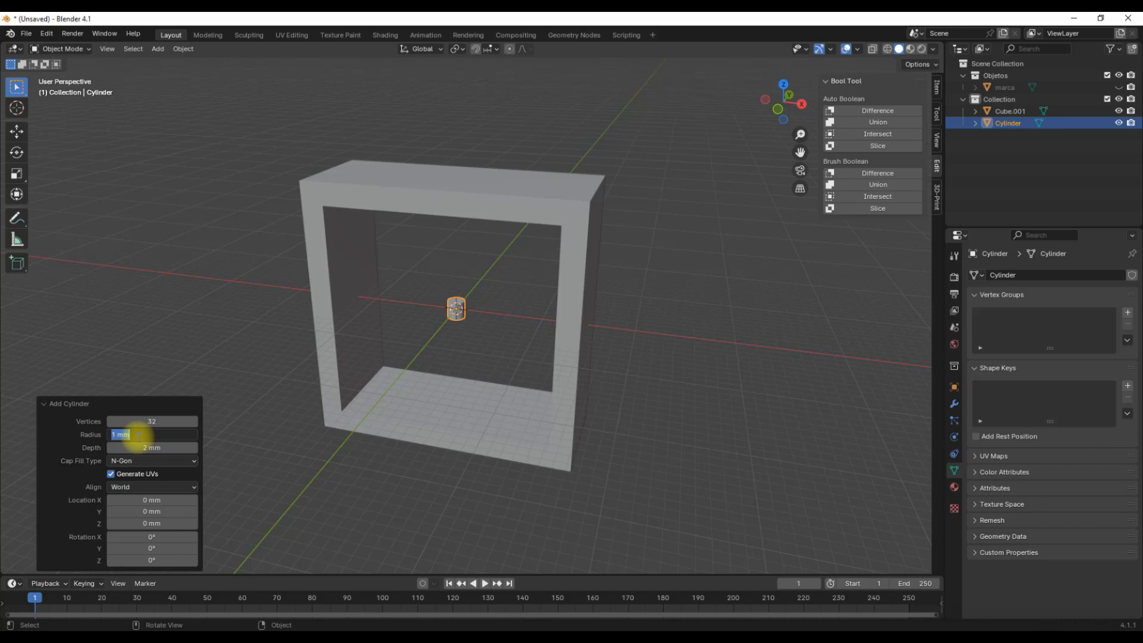
type("2")
key("Return")
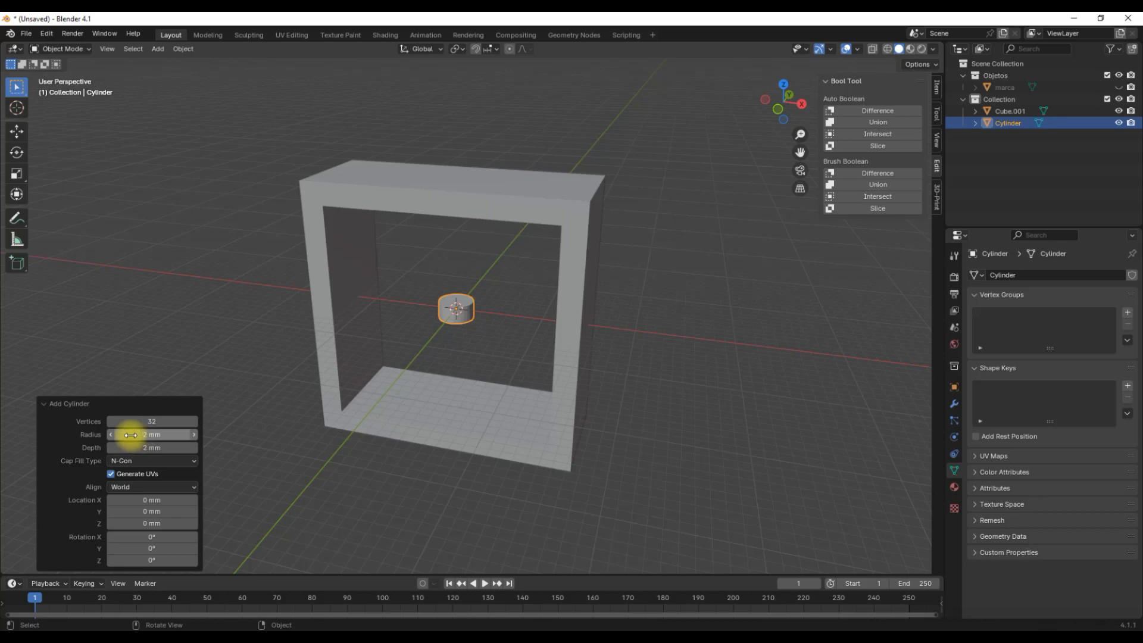
left_click(158, 449)
type("10")
key("Return")
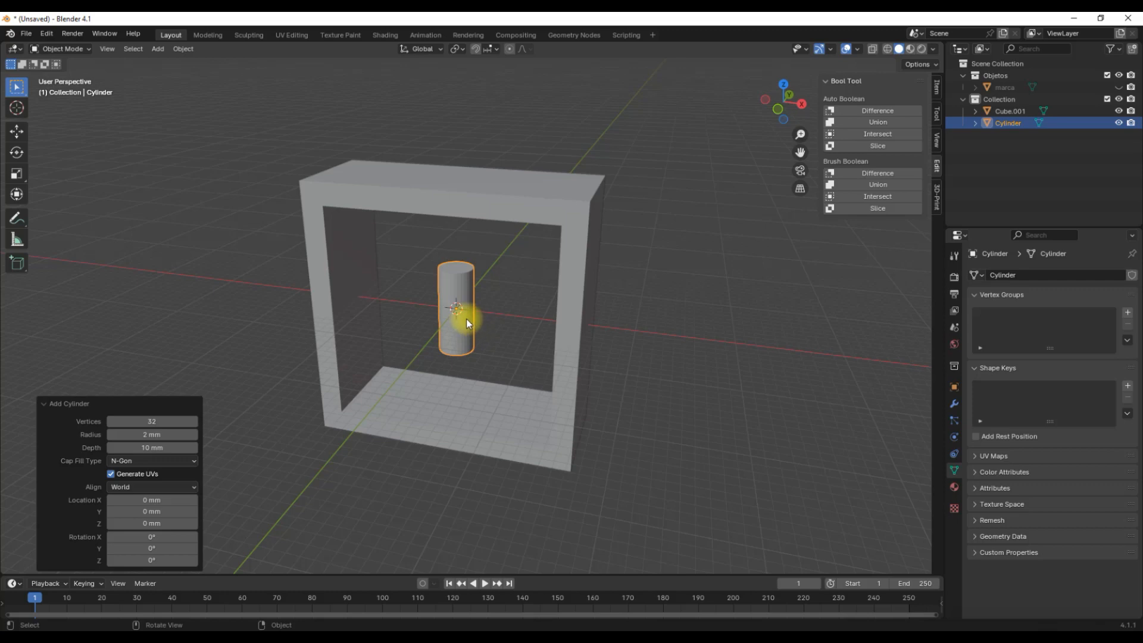
Move the cylinder up along Z by about 13.25 mm so it passes through the frame's top wall.
key("g")
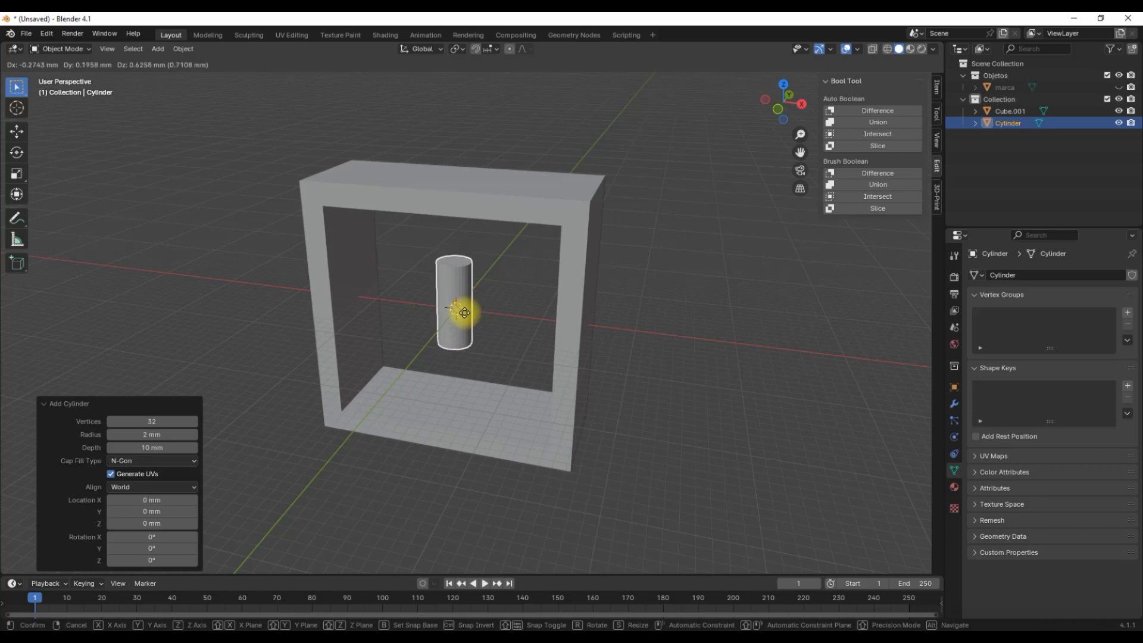
key("z")
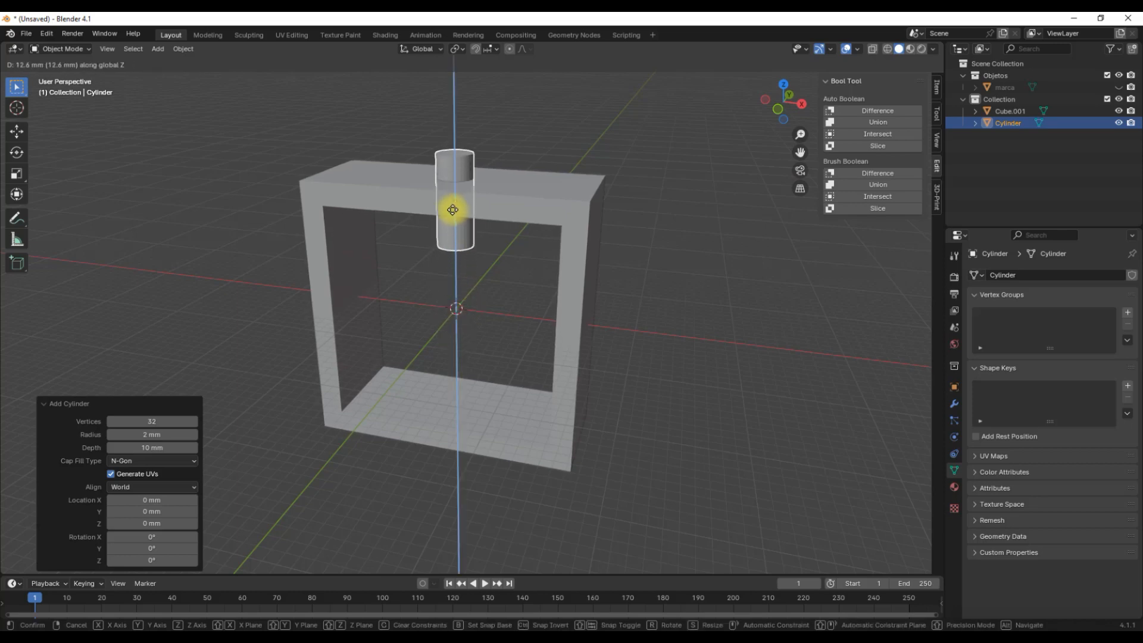
left_click(454, 207)
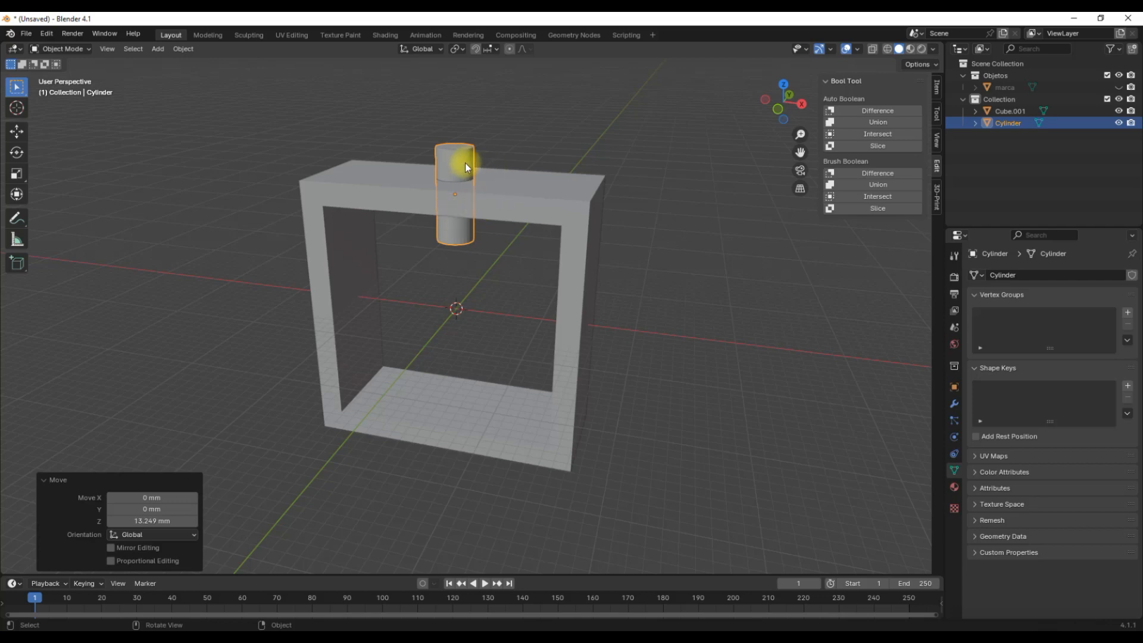
Subtract the cylinder from the frame's top wall with Auto Boolean Difference and deselect the frame.
key("shift")
left_click(530, 181, "shift")
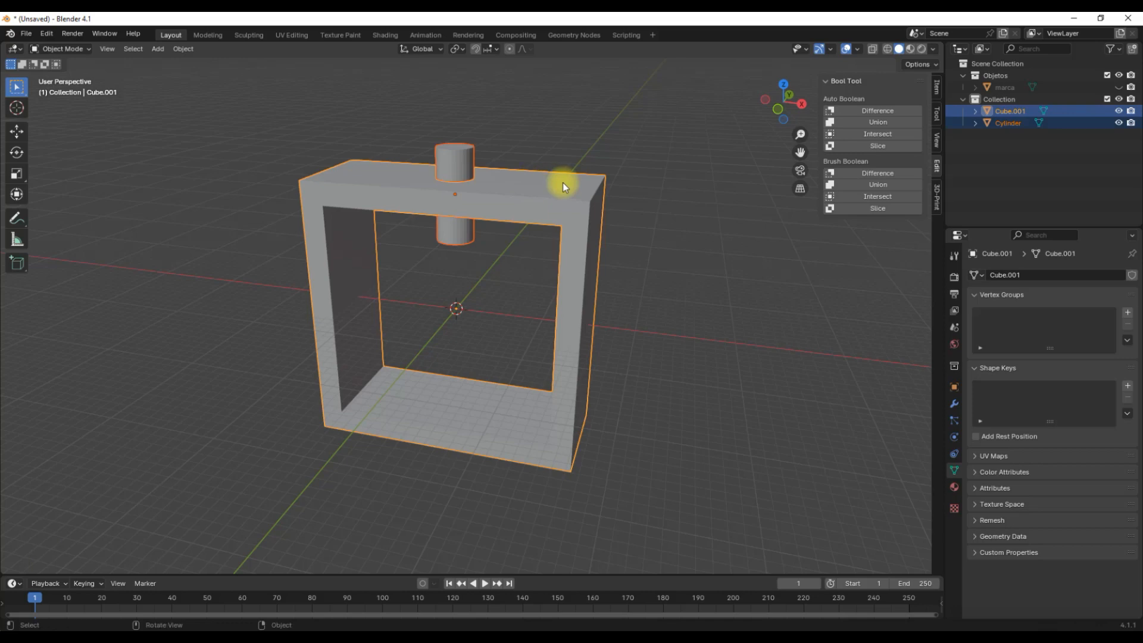
left_click(876, 112)
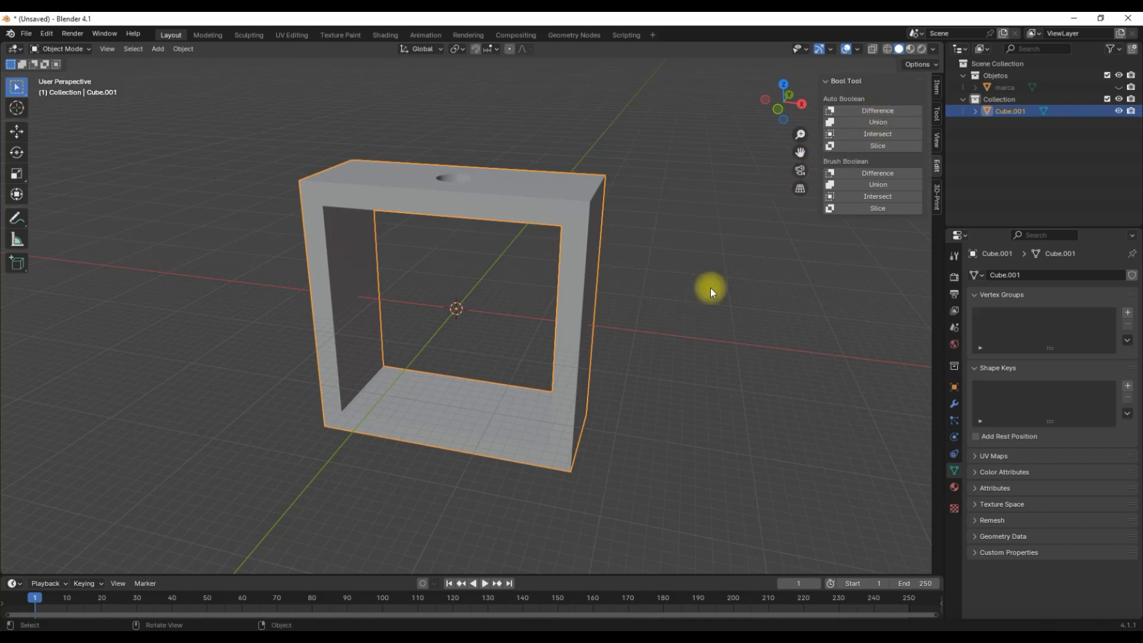
left_click(666, 309)
Add a second cylinder with a radius of 3 mm at the centre of the frame.
middle_click_drag(637, 347, 451, 237)
middle_click_drag(625, 413, 456, 424)
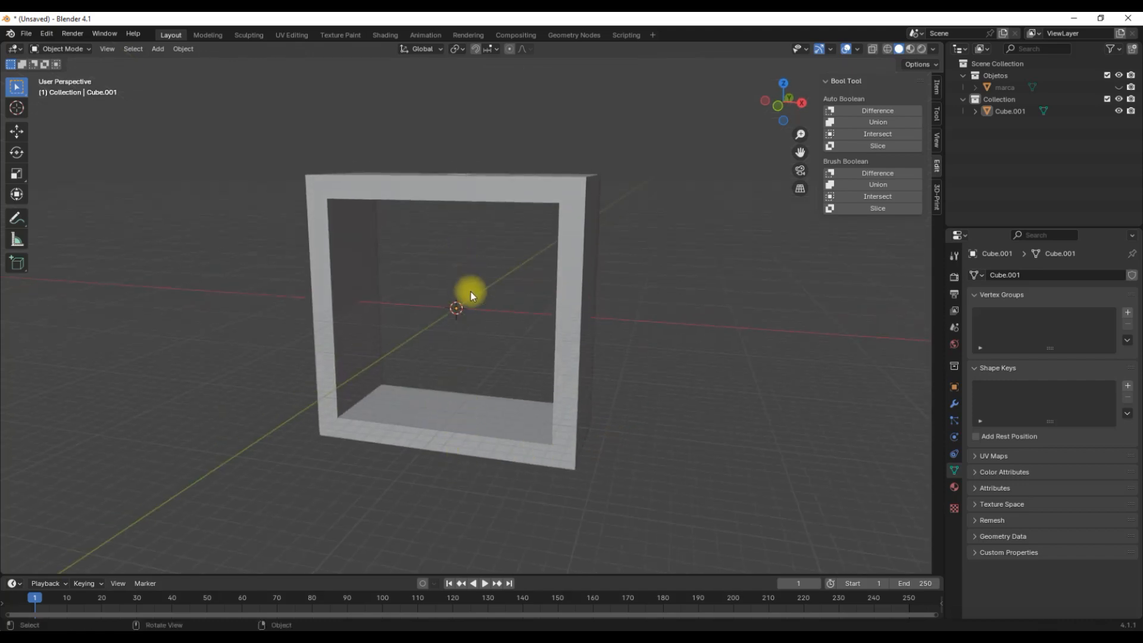
left_click(160, 49)
mouse_move(185, 63)
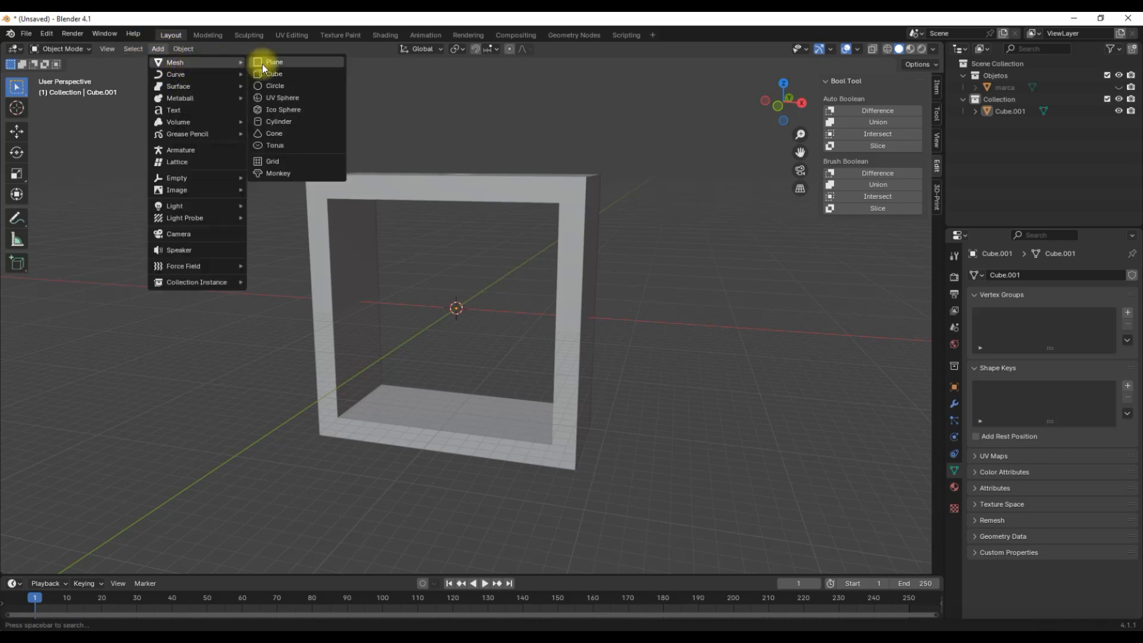
left_click(280, 121)
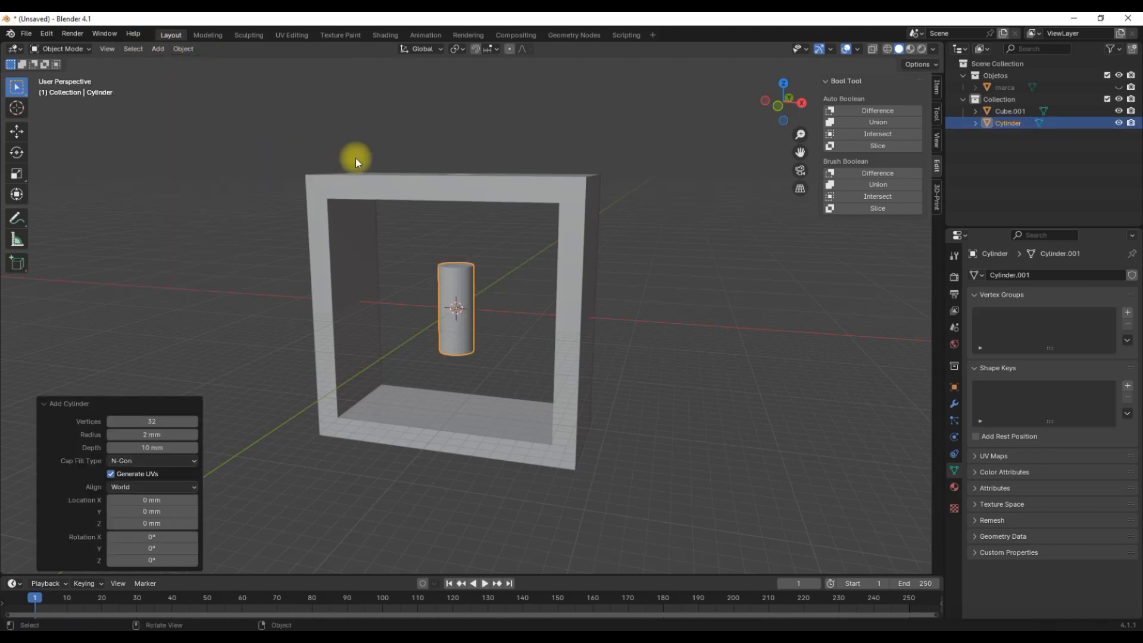
left_click(153, 435)
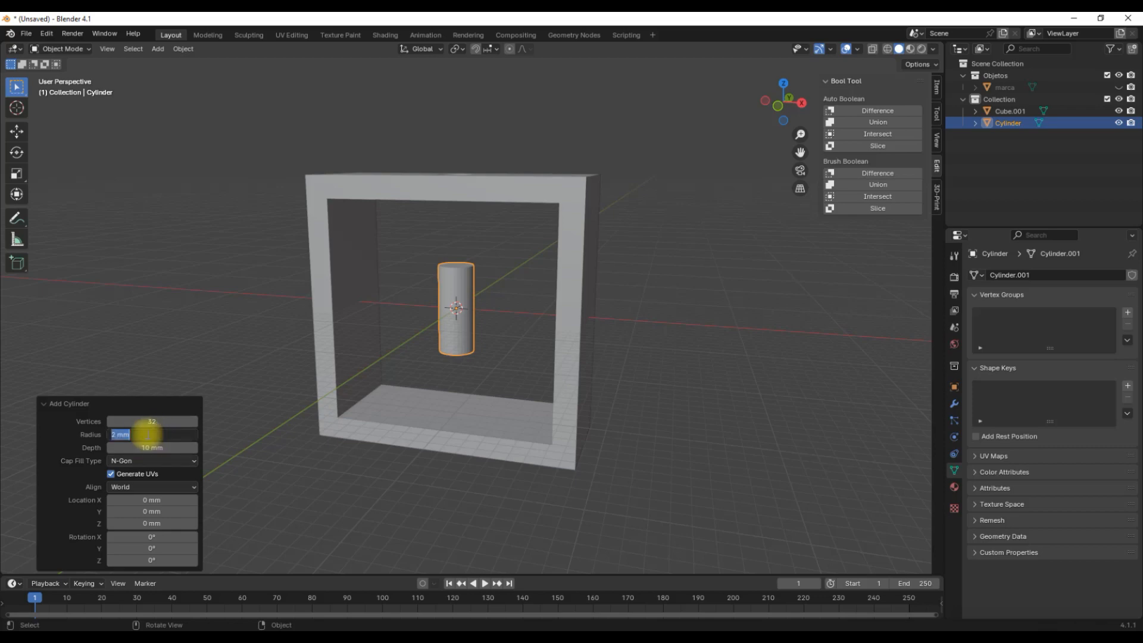
type("3")
key("Return")
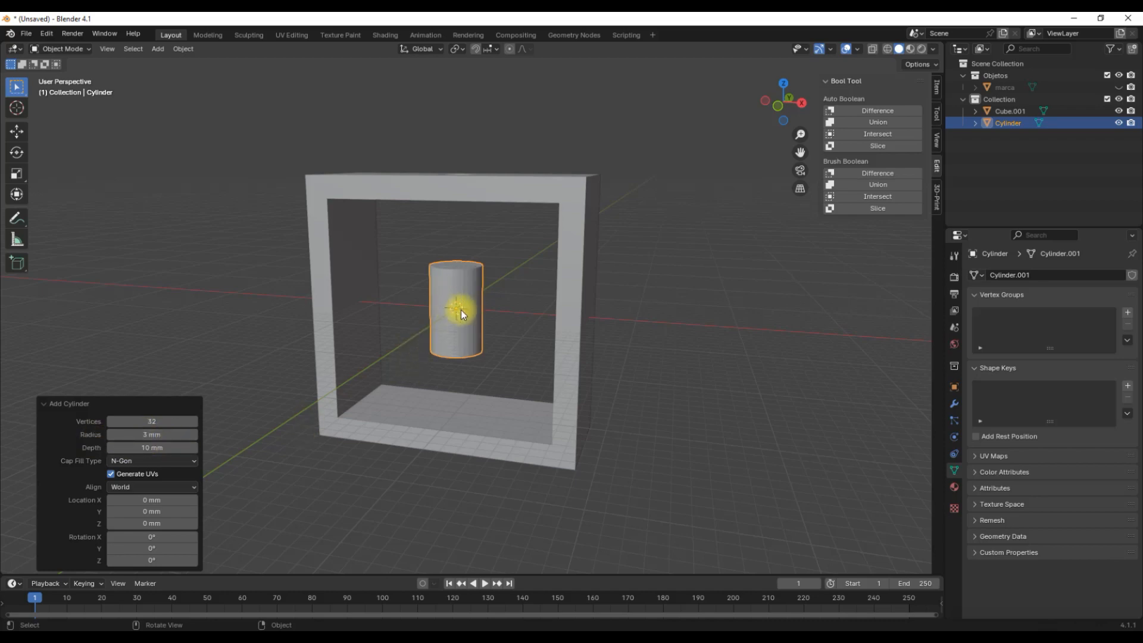
Move the 3 mm radius cylinder down along Z by about 14.56 mm so it crosses the frame's bottom wall.
key("g")
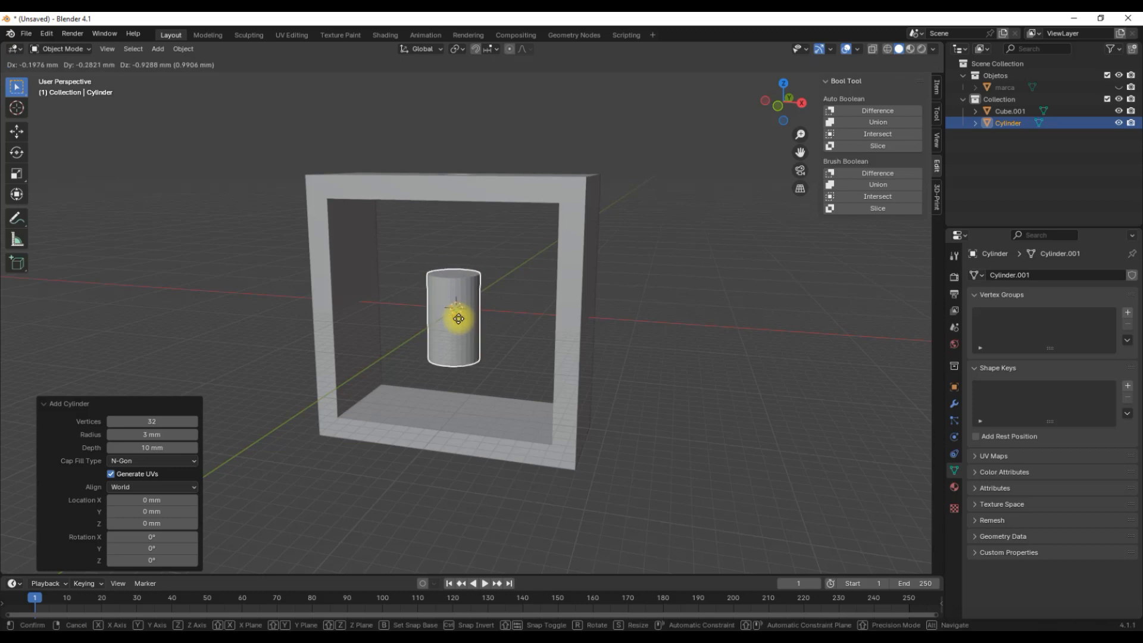
key("z")
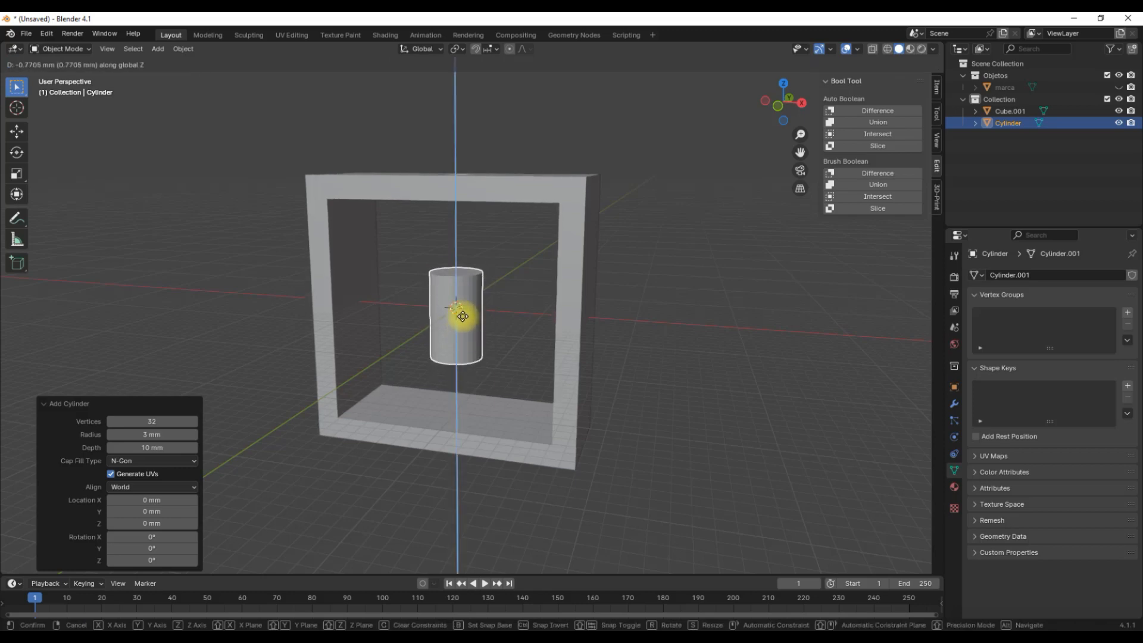
left_click(464, 430)
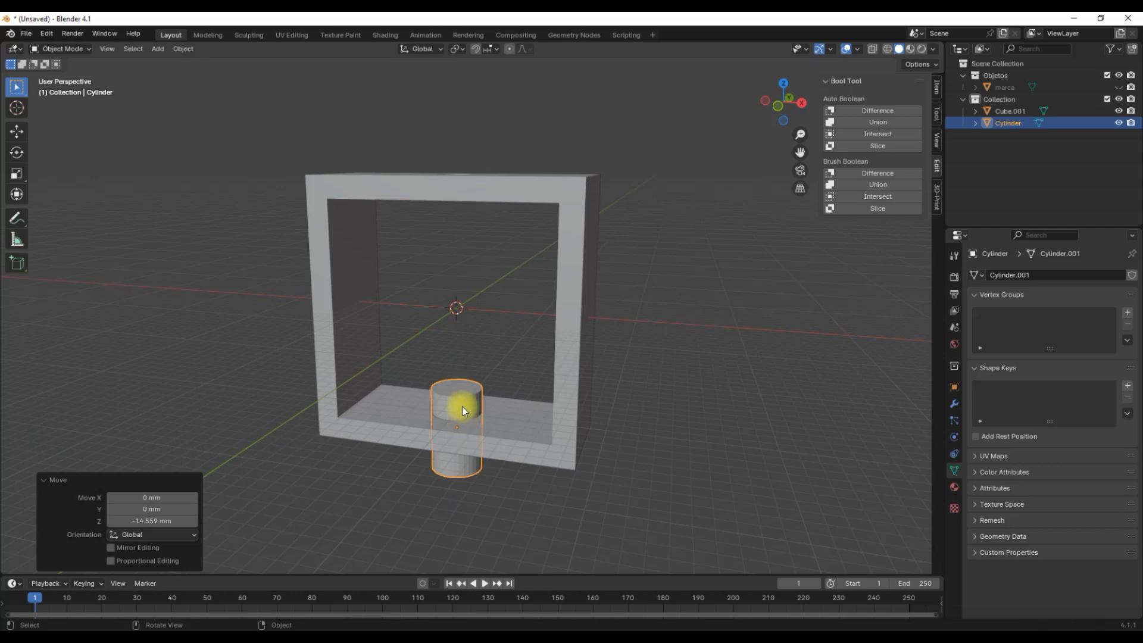
Cut the bottom wall's hole by subtracting the cylinder from the frame with Auto Boolean Difference, then clear the selection.
left_click(564, 423, "shift")
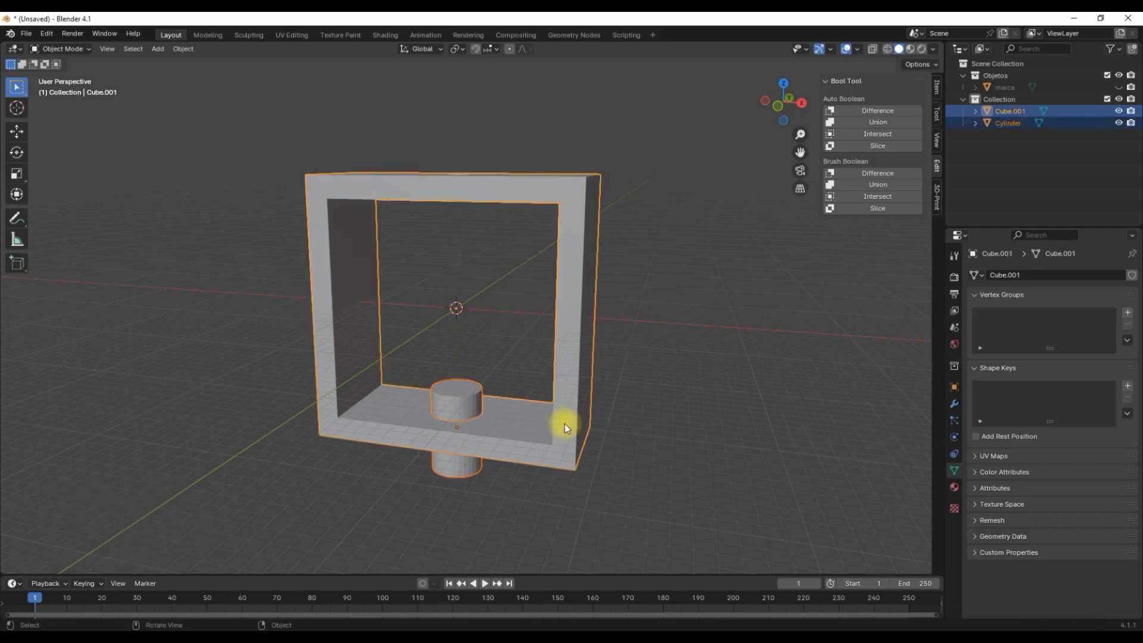
left_click(886, 110)
left_click(591, 479)
Show the object transform values, switch to the front orthographic view and select the frame.
middle_click_drag(596, 479, 608, 266)
middle_click_drag(611, 391, 641, 441)
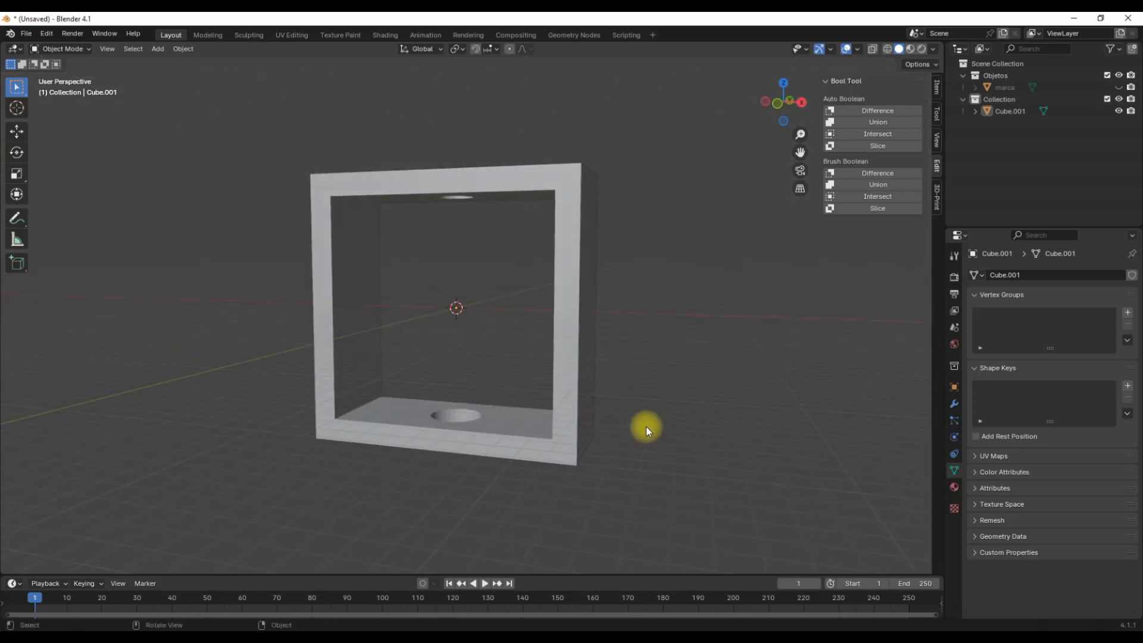
left_click(937, 196)
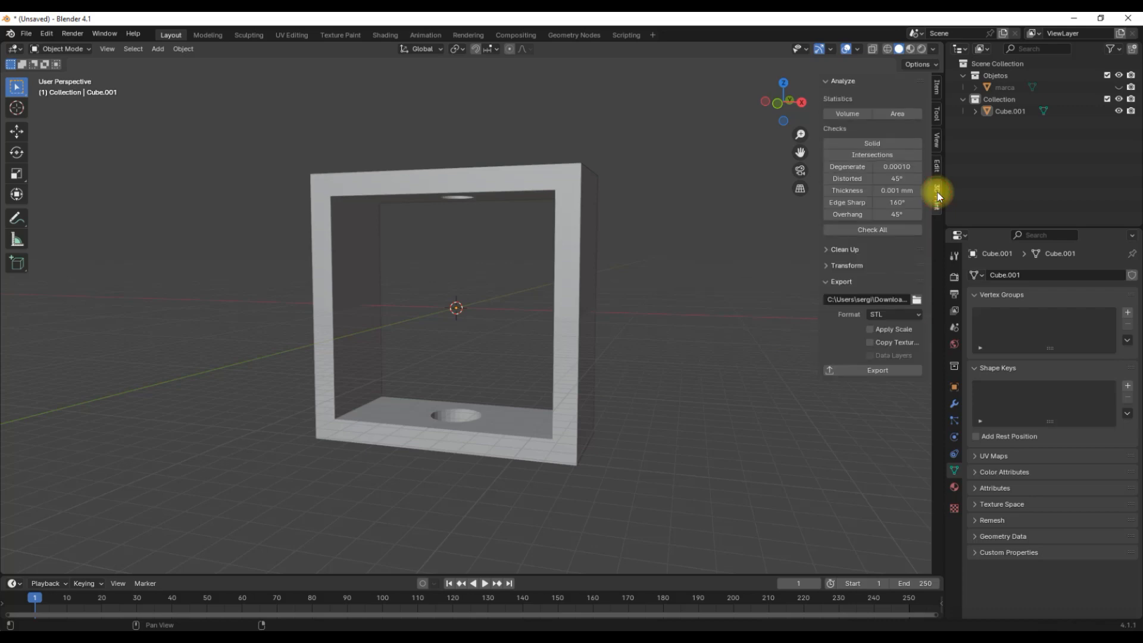
left_click(936, 87)
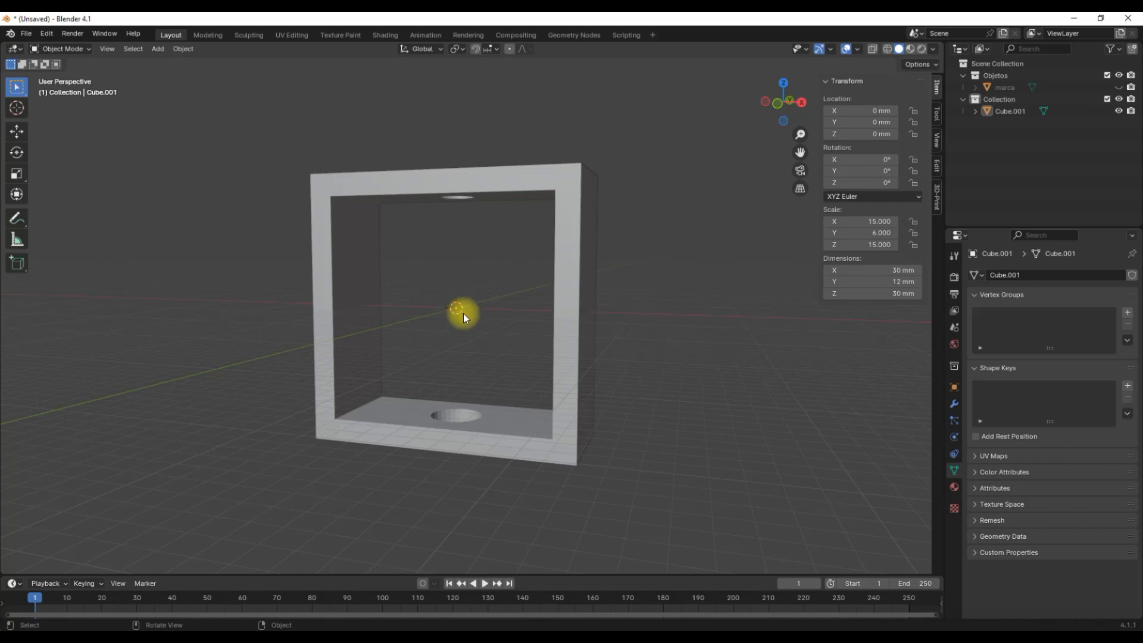
key("KP_1")
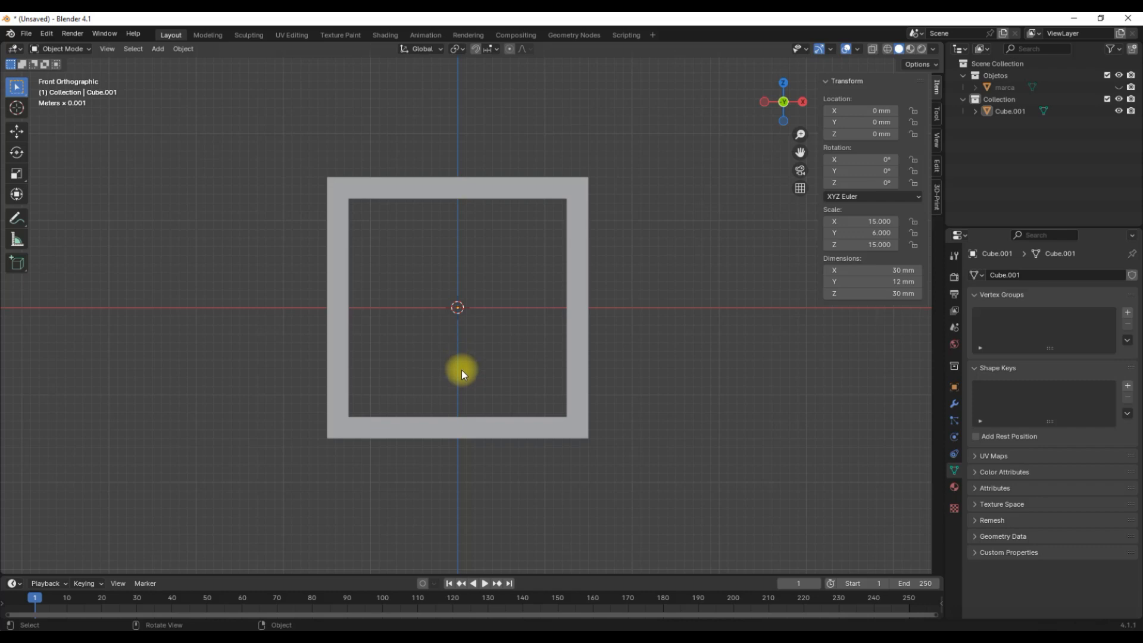
left_click(466, 427)
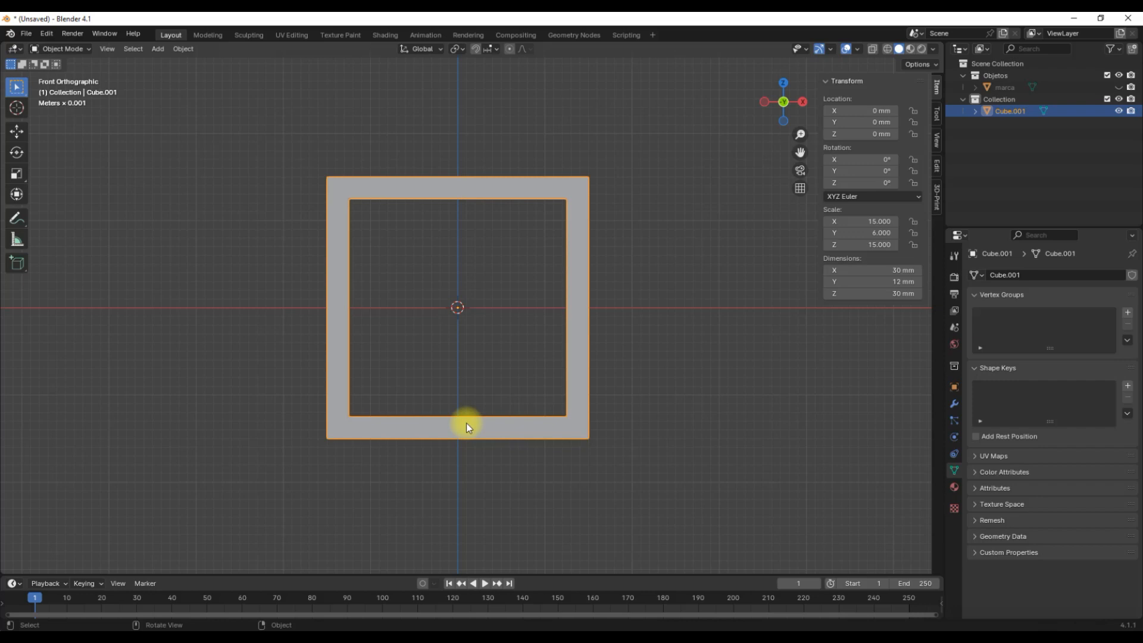
key("g")
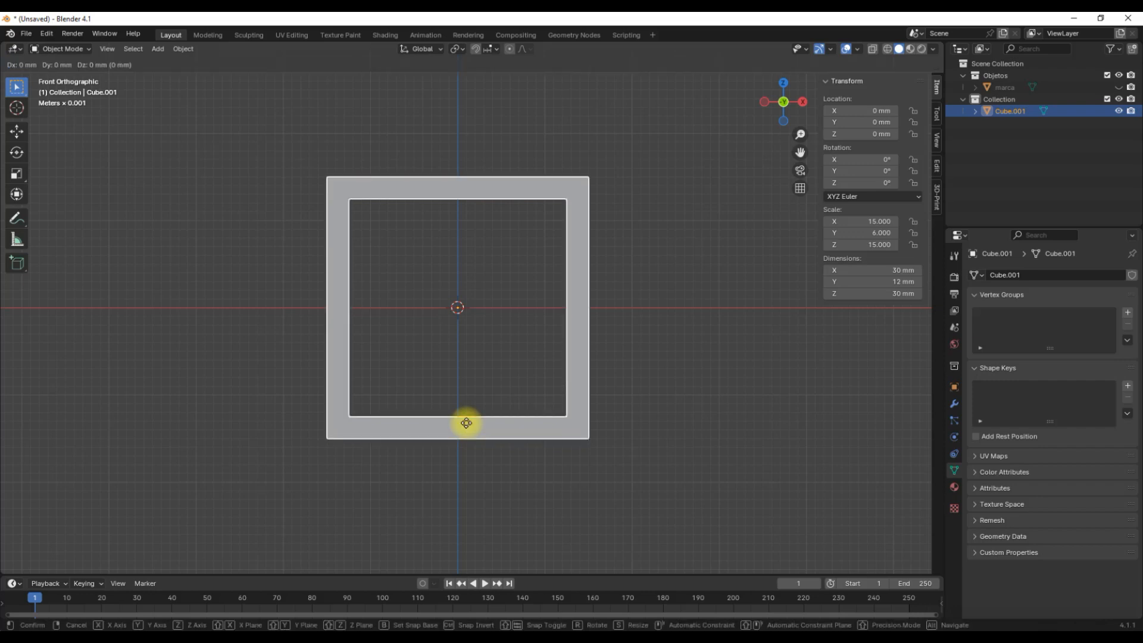
key("z")
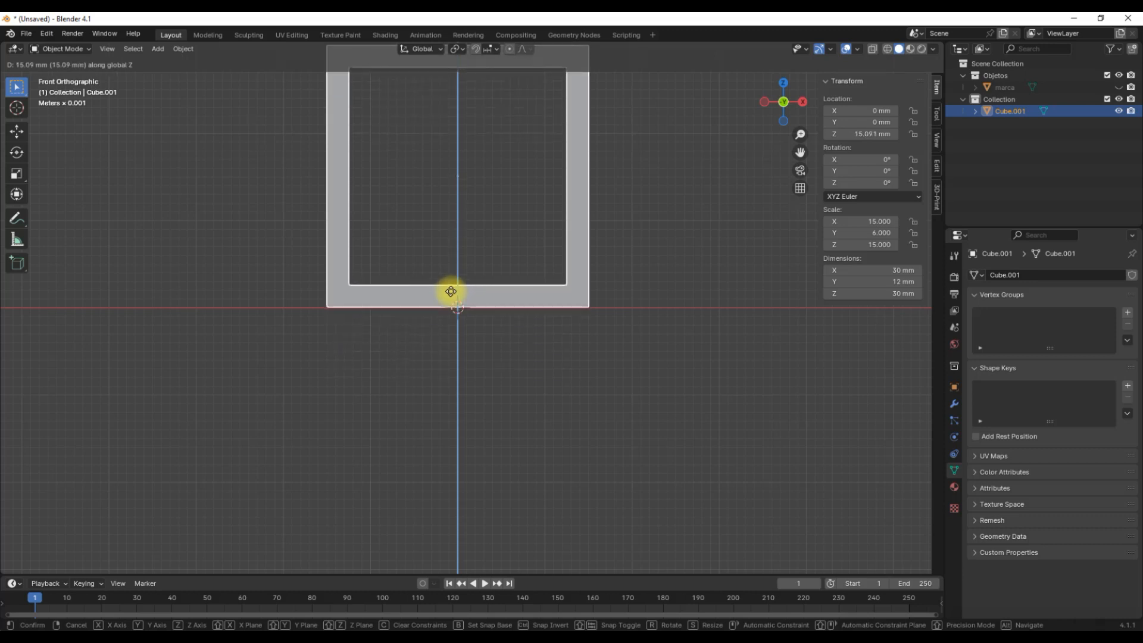
right_click(451, 291)
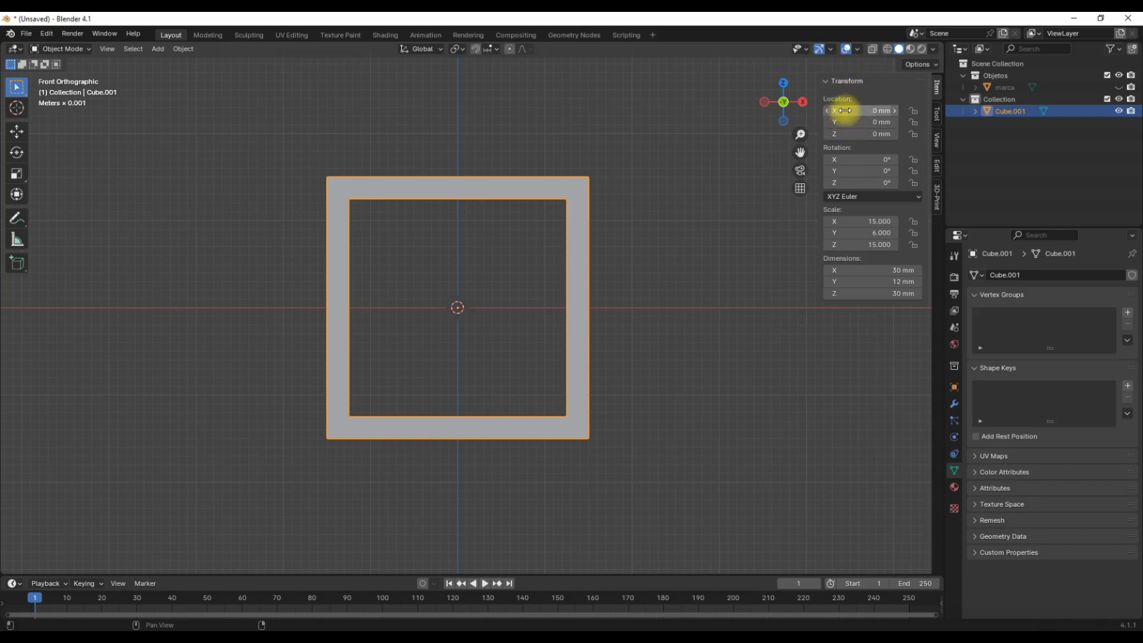
Set the frame's Z location to 15 mm so its base rests on the ground plane.
left_click(865, 134)
type("15")
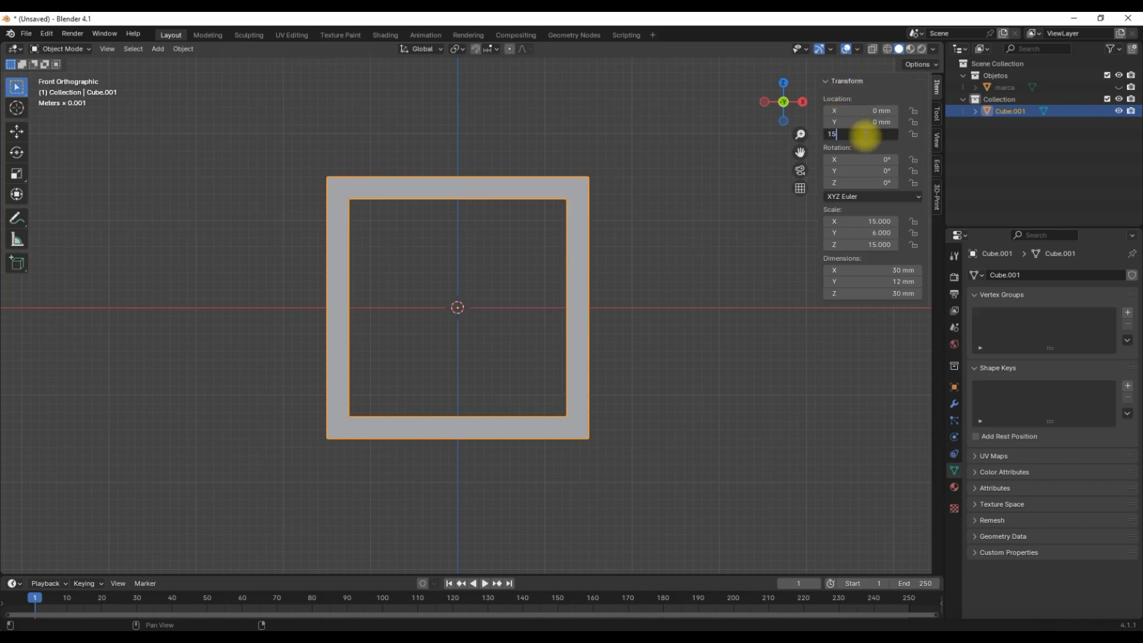
key("Return")
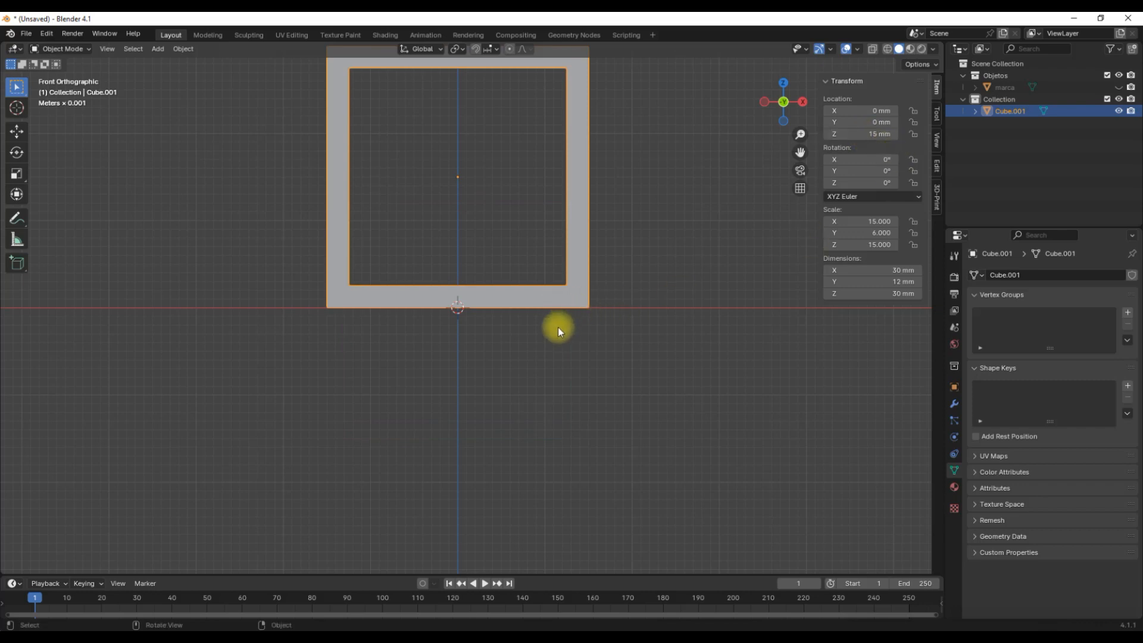
Select everything in the scene and clear the frame's location to return it to the origin.
middle_click_drag(519, 341, 500, 366)
middle_click_drag(466, 377, 463, 163)
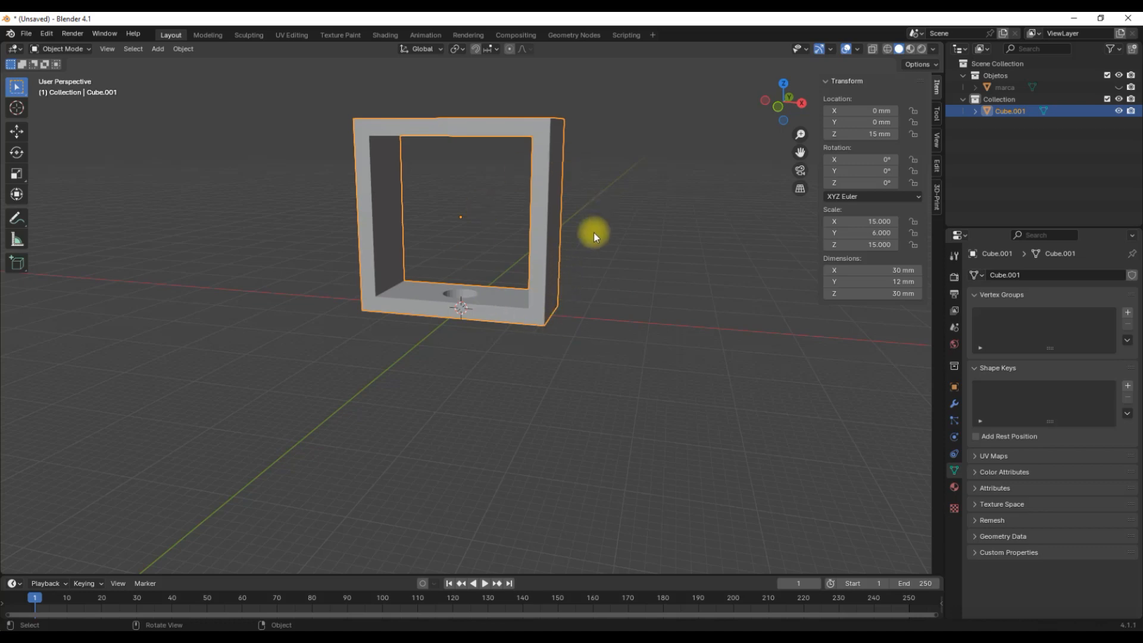
left_click(622, 224)
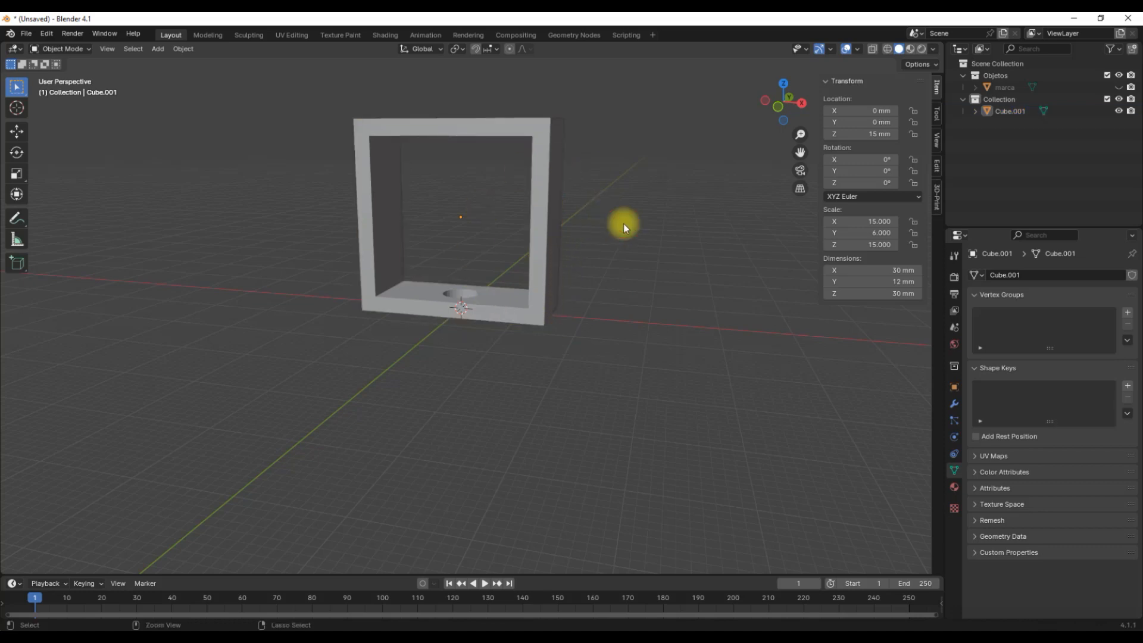
key("a")
key("alt+g")
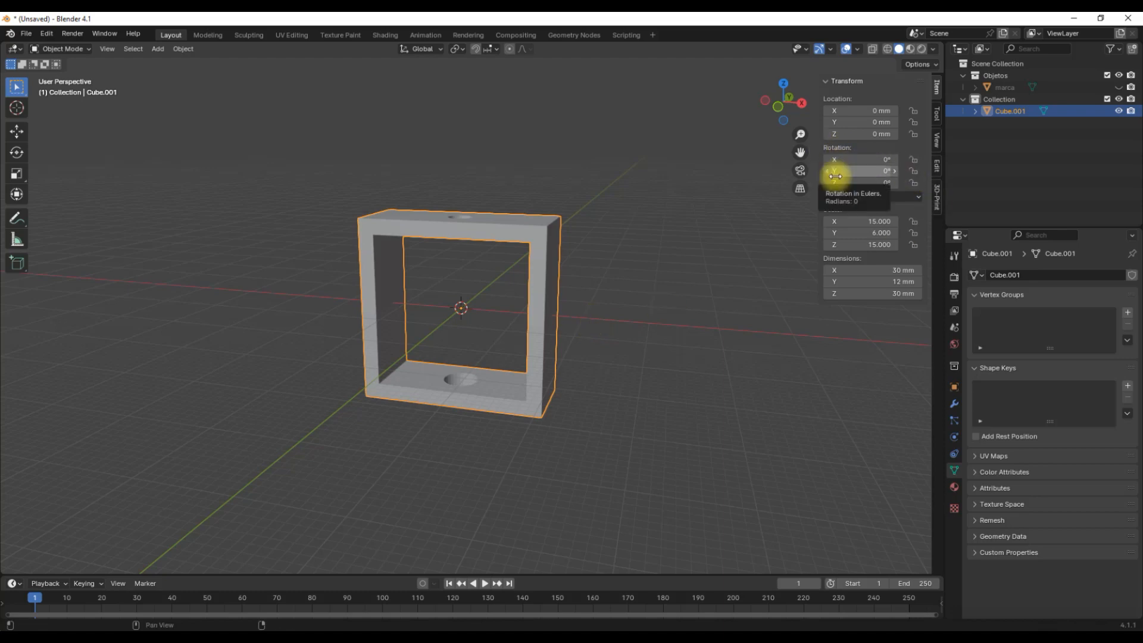
Rotate the frame 90° about the X axis so it lies flat, and clear the selection.
left_click(851, 159)
type("90")
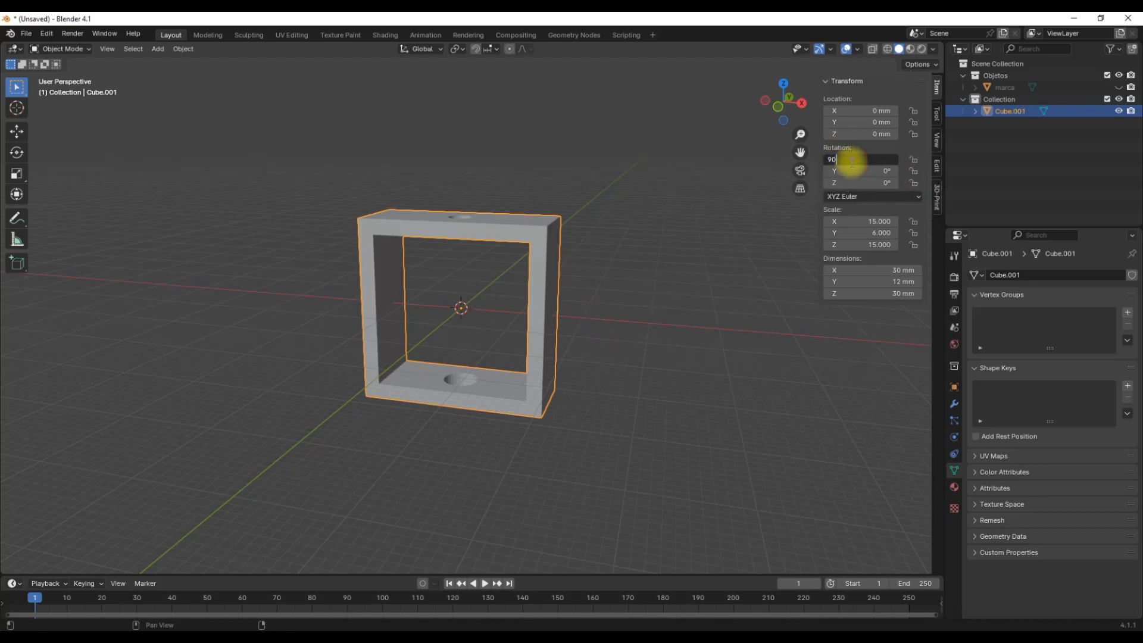
key("Return")
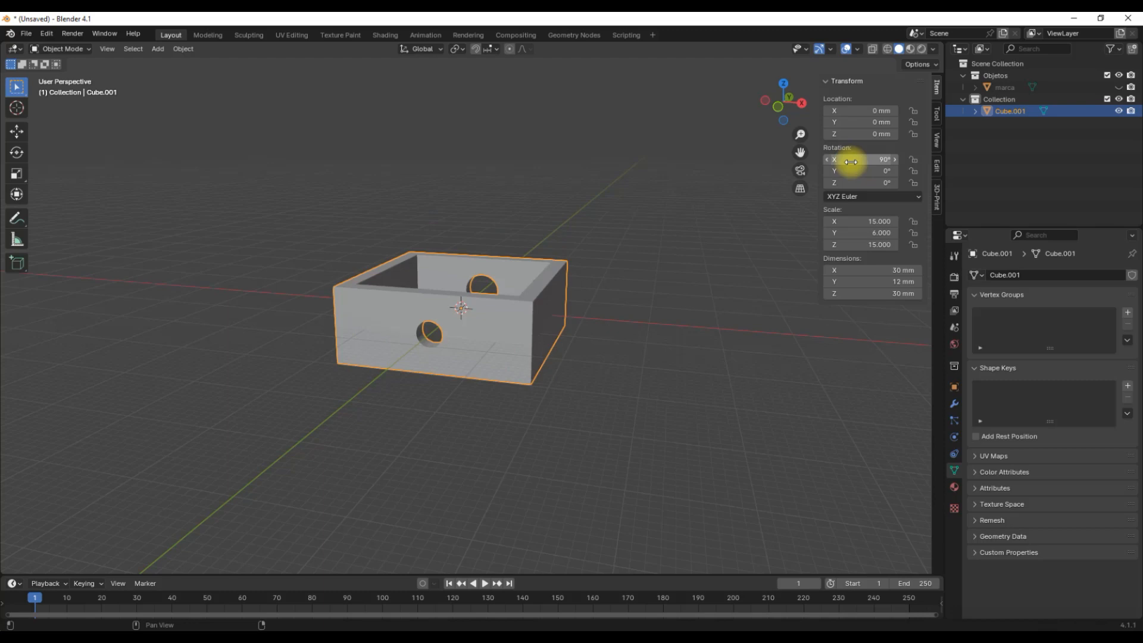
left_click(595, 344)
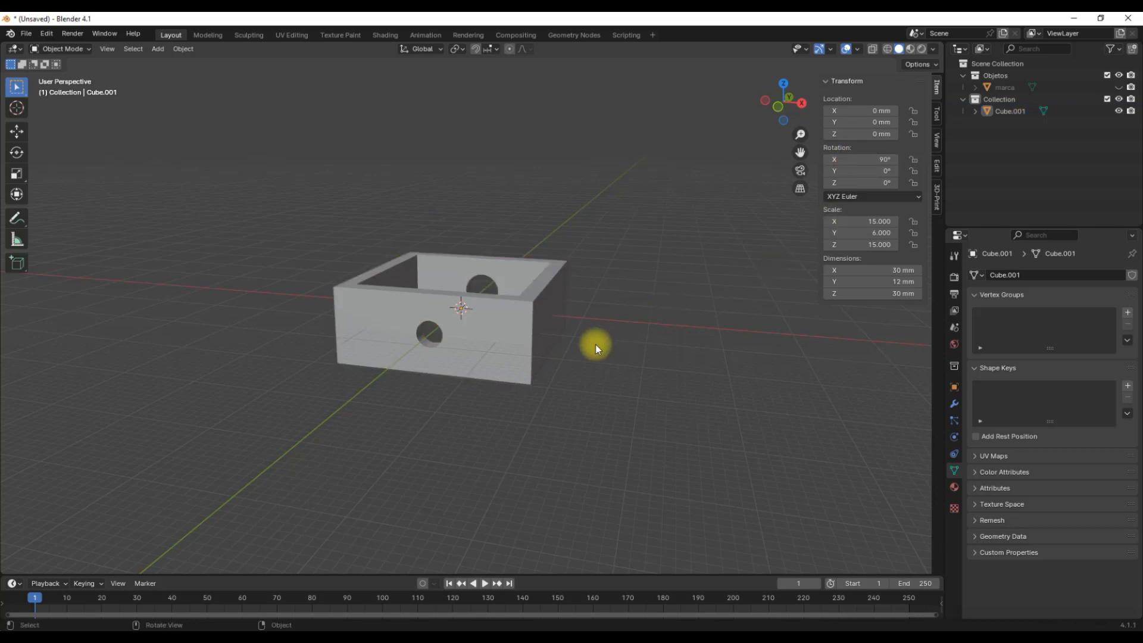
Set the frame's Z location to 6 mm so it rests on the ground plane, checking it in the front view.
left_click(539, 329)
key("KP_1")
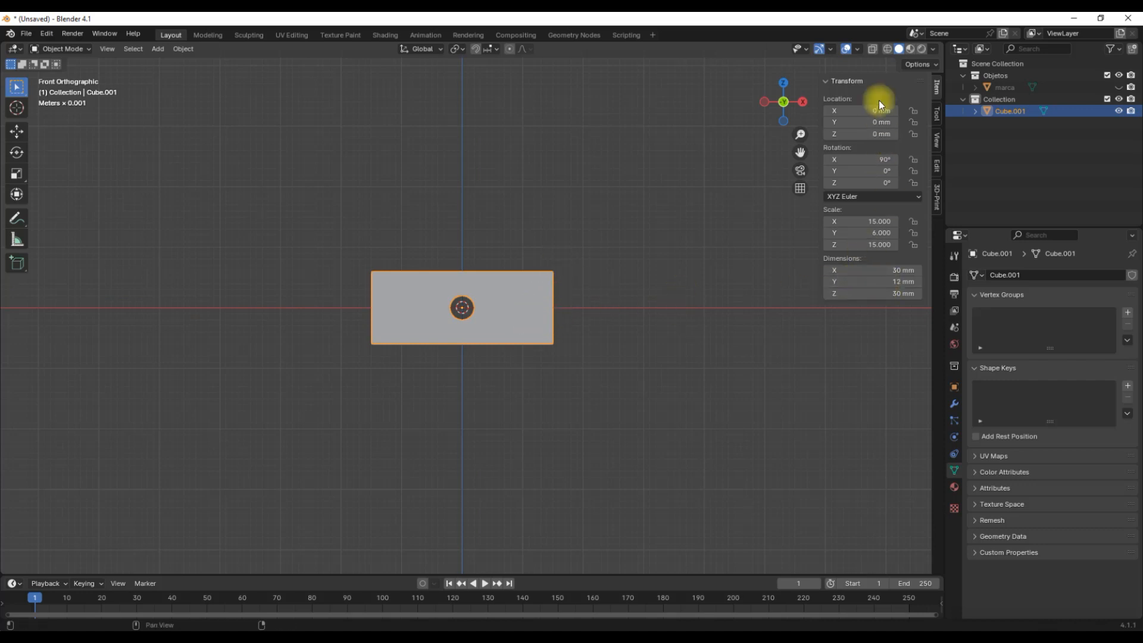
left_click(868, 134)
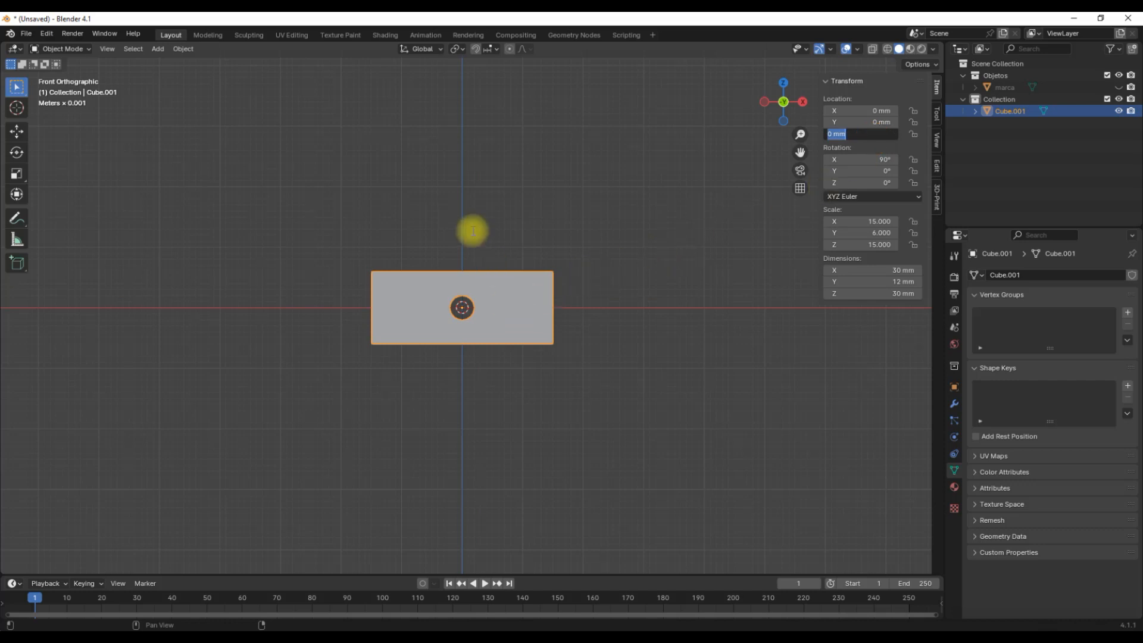
type("6")
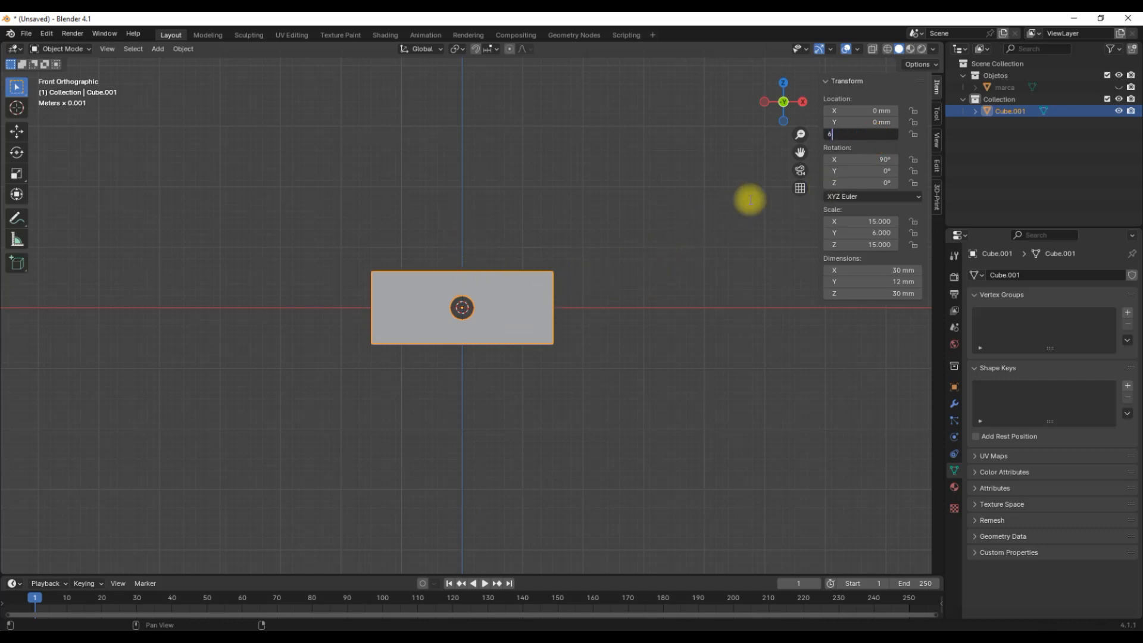
key("Return")
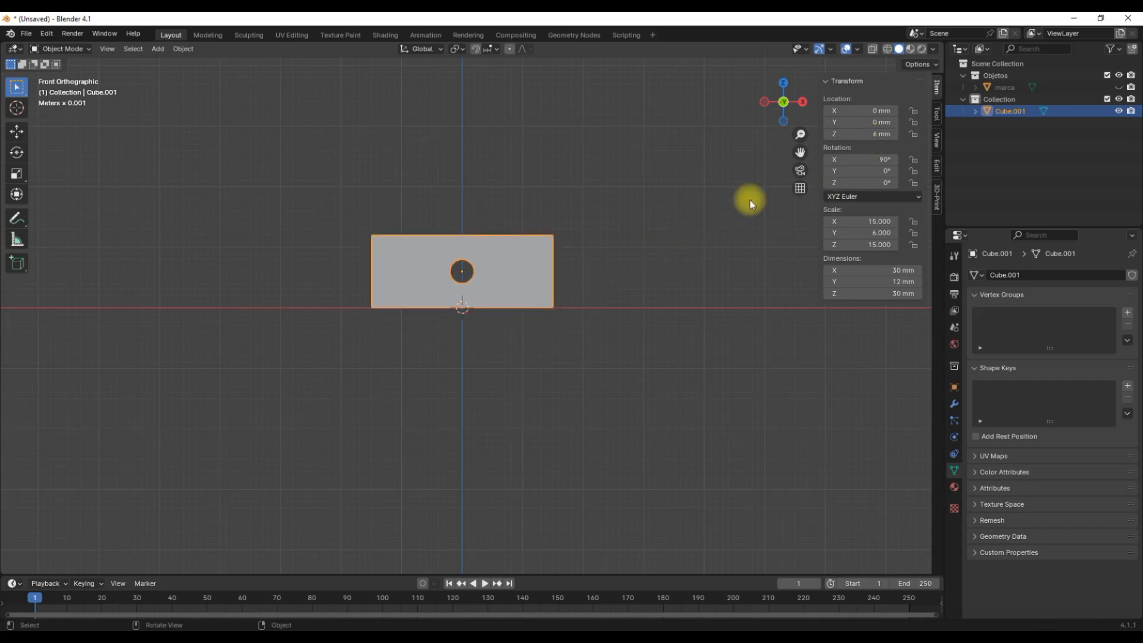
left_click(635, 327)
middle_click_drag(633, 328, 577, 374)
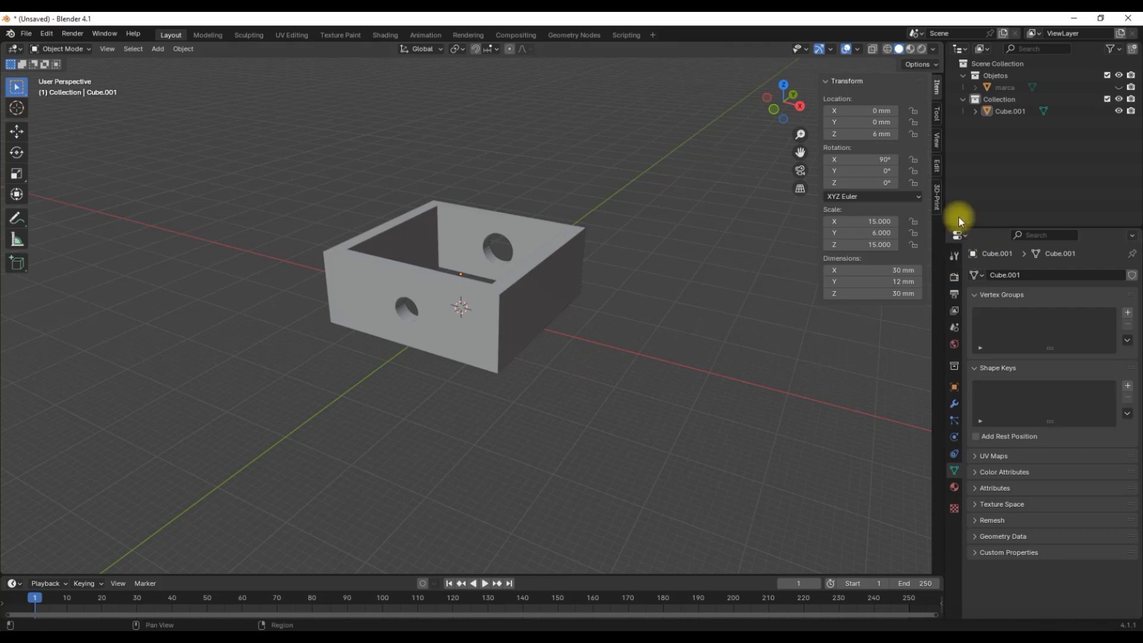
Set the Downloads folder as the 3D-Print export path and export the model in STL format.
left_click(938, 197)
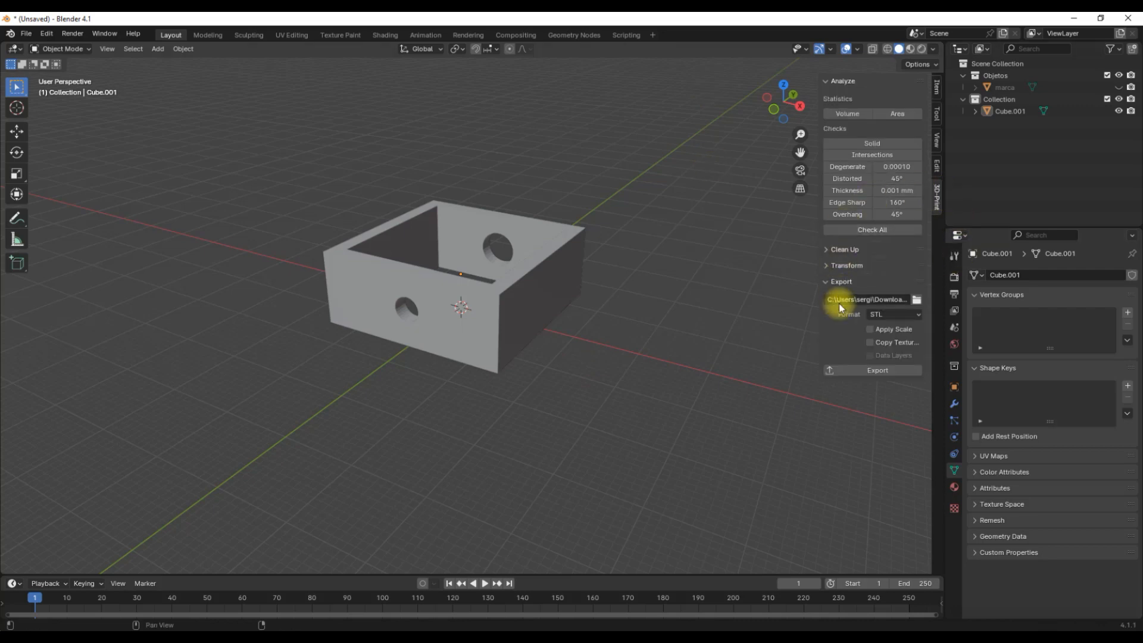
left_click(917, 300)
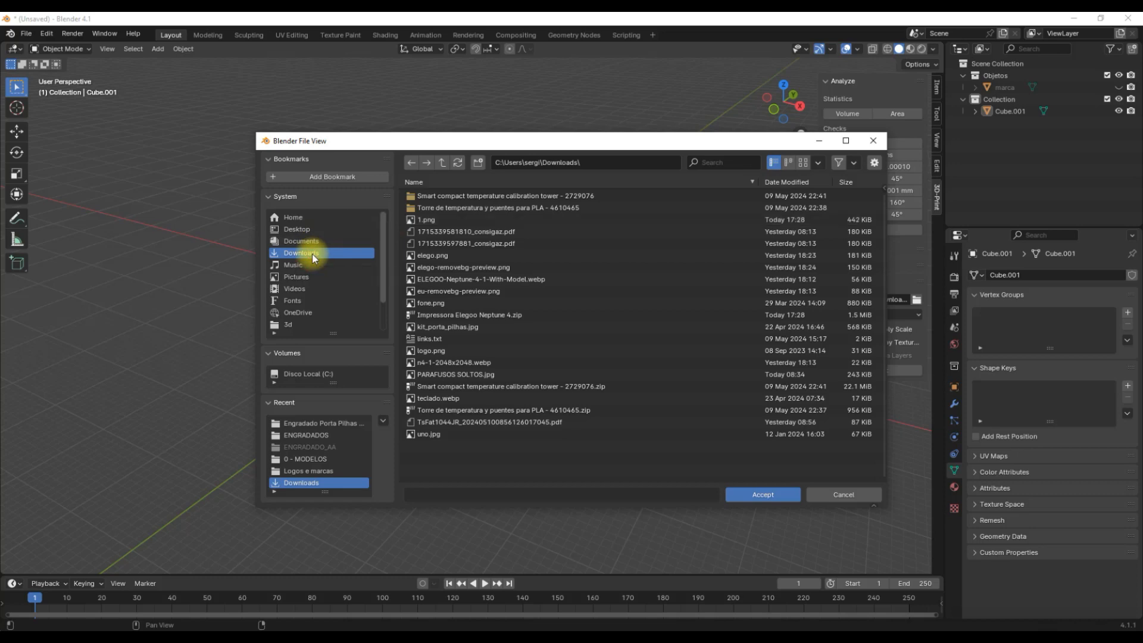
left_click(765, 494)
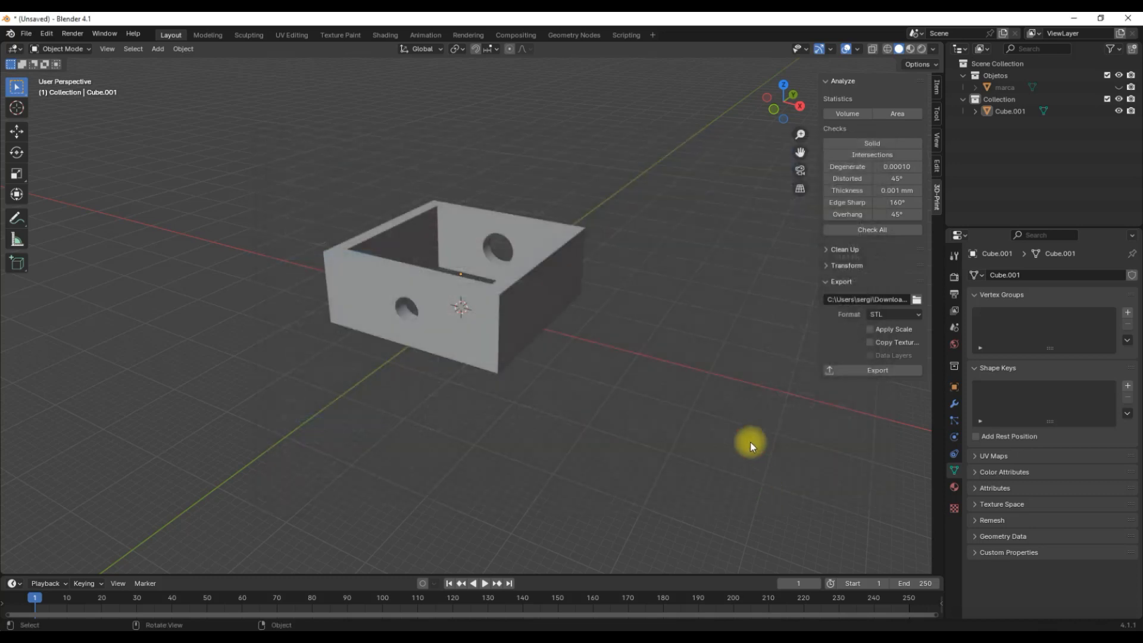
left_click(869, 371)
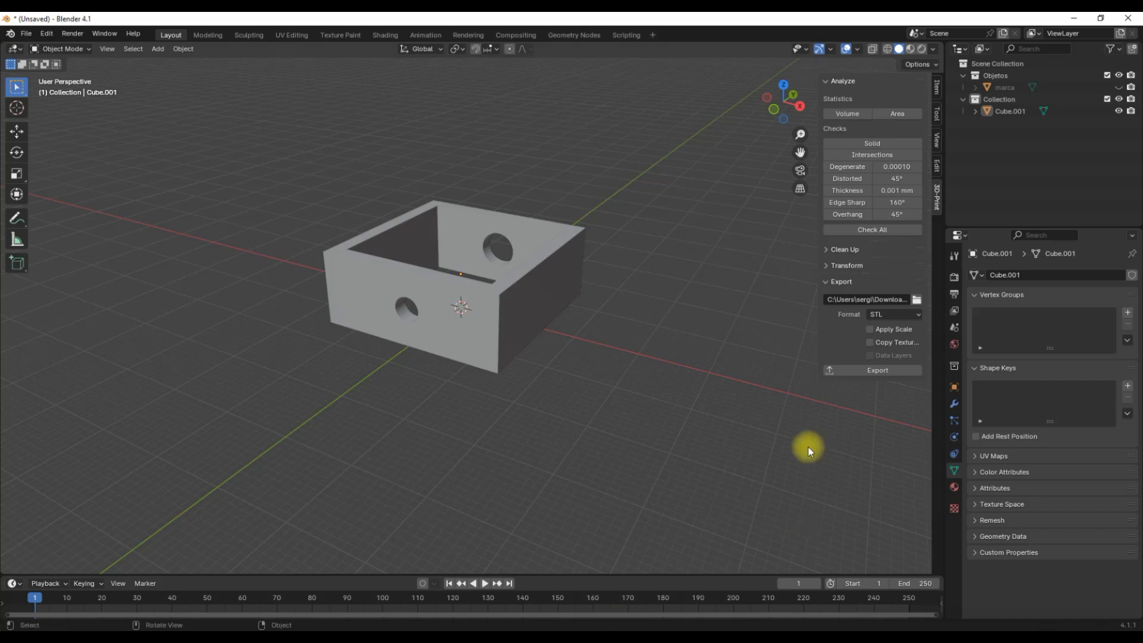
Rename the frame object suporte_luminaria and export it as an STL file to the Downloads folder.
left_click(1006, 111)
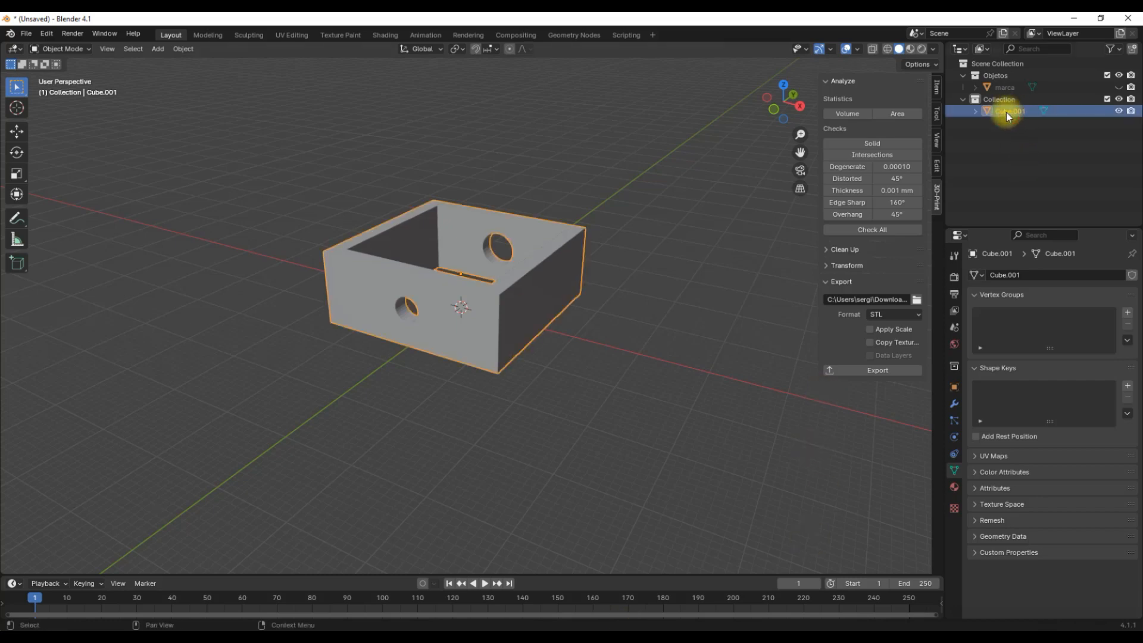
double_click(1005, 112)
type("suporte")
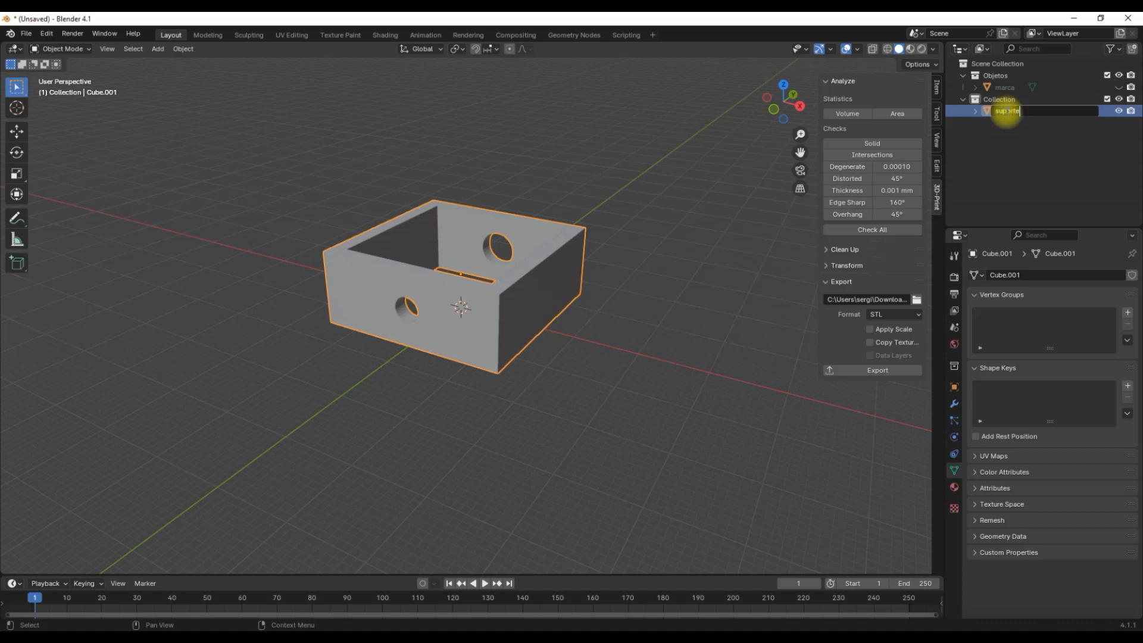
type("_luminaria")
key("Return")
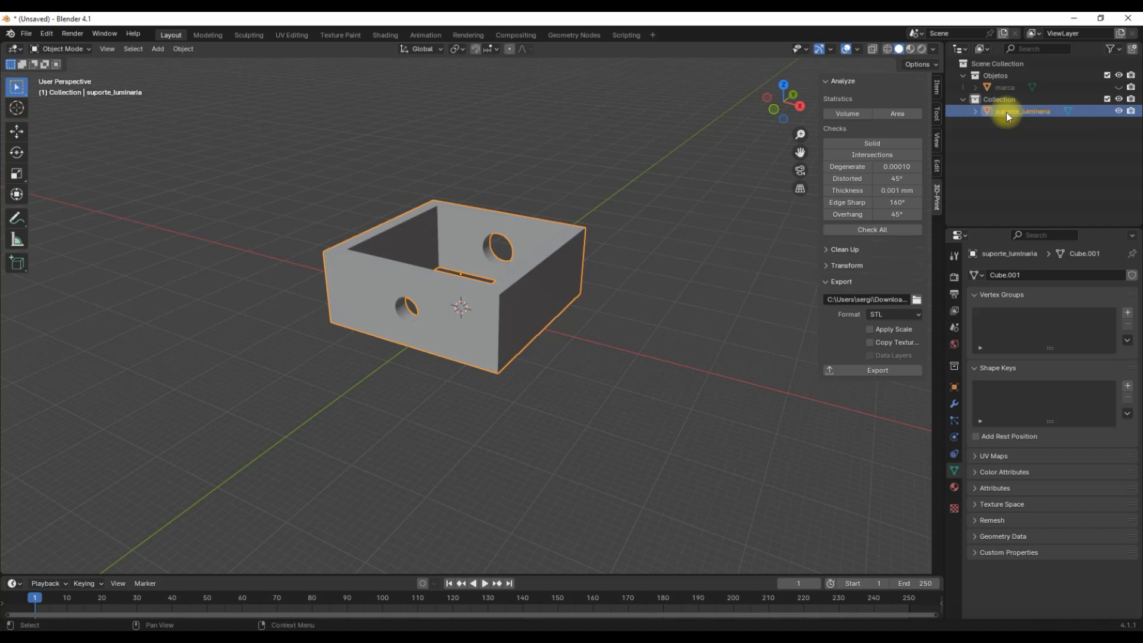
left_click(859, 369)
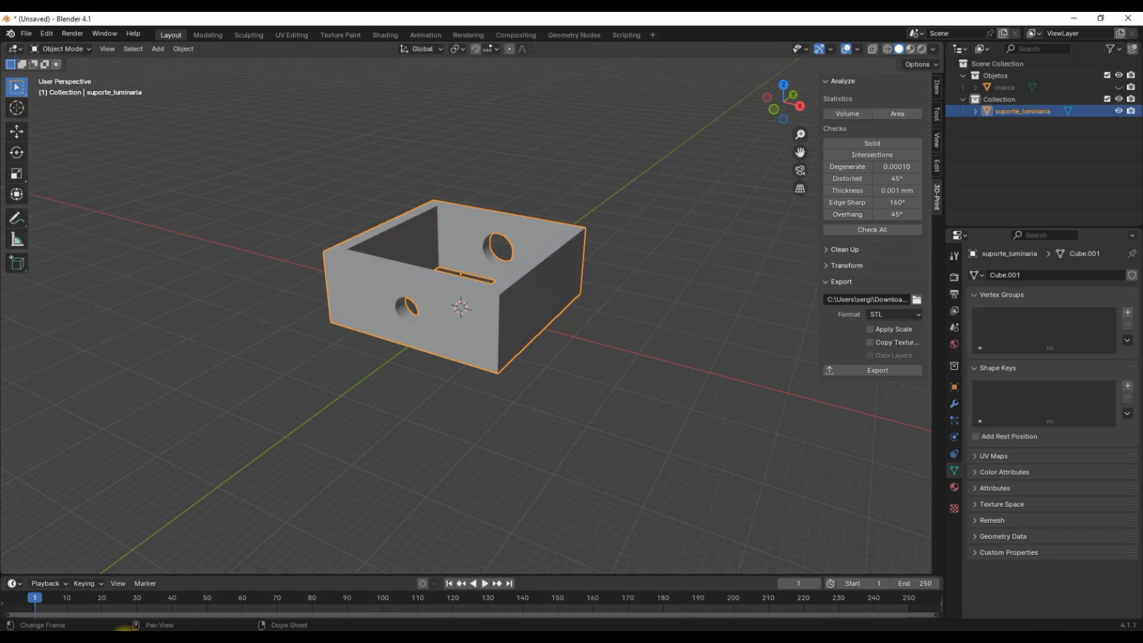
Open untitled-suporte_luminaria.stl from the Downloads folder in the 3D viewer, inspect the model, and close both windows.
left_click(141, 638)
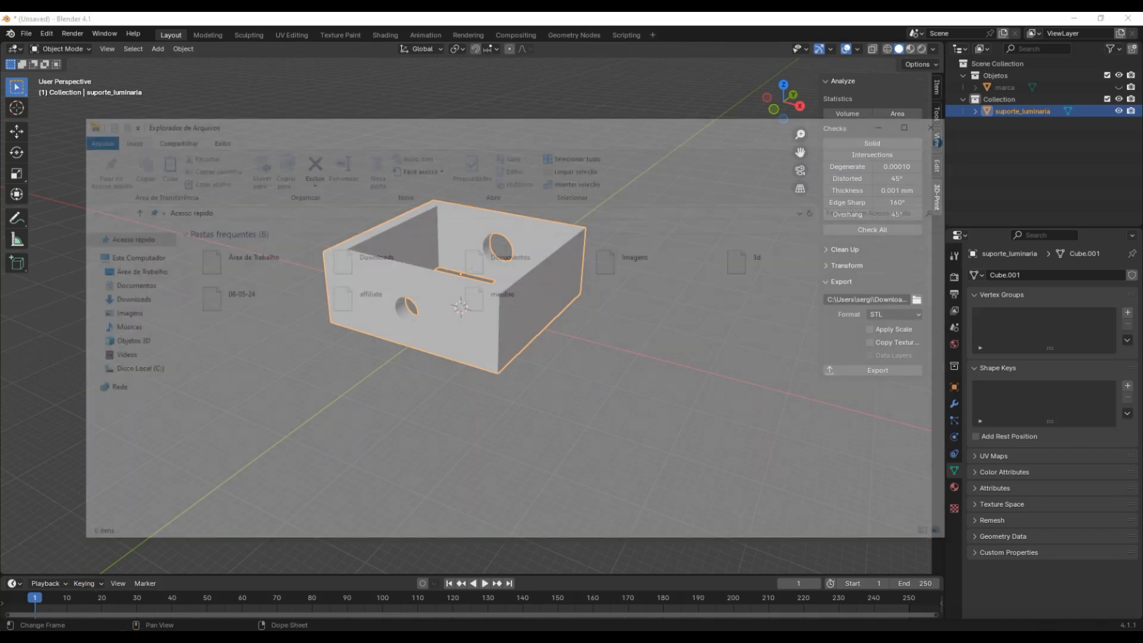
left_click(126, 300)
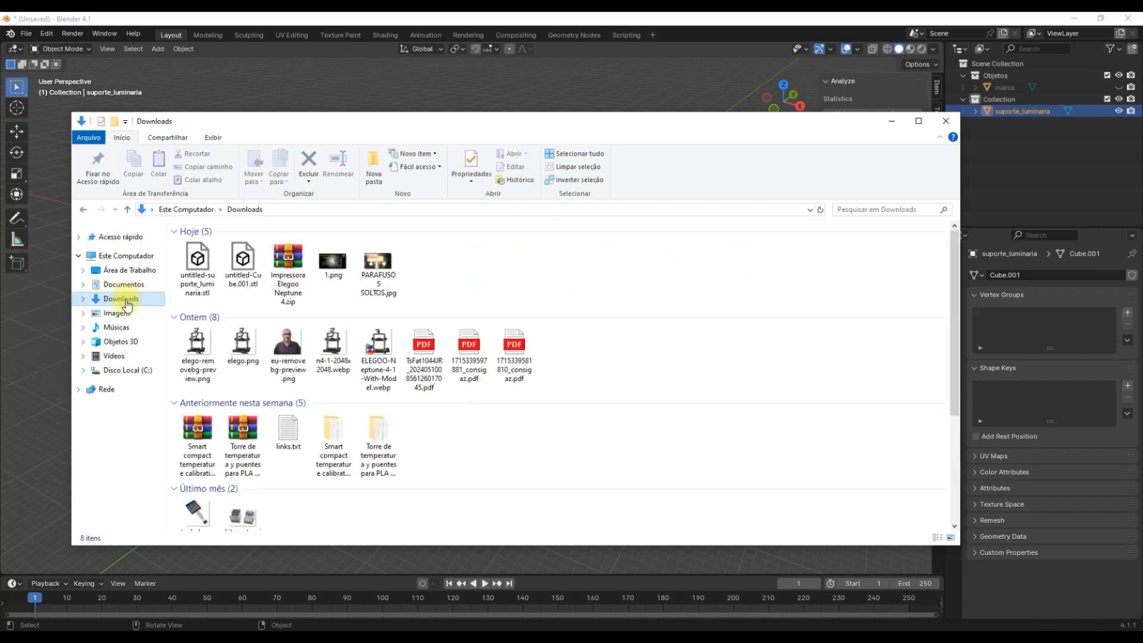
double_click(201, 262)
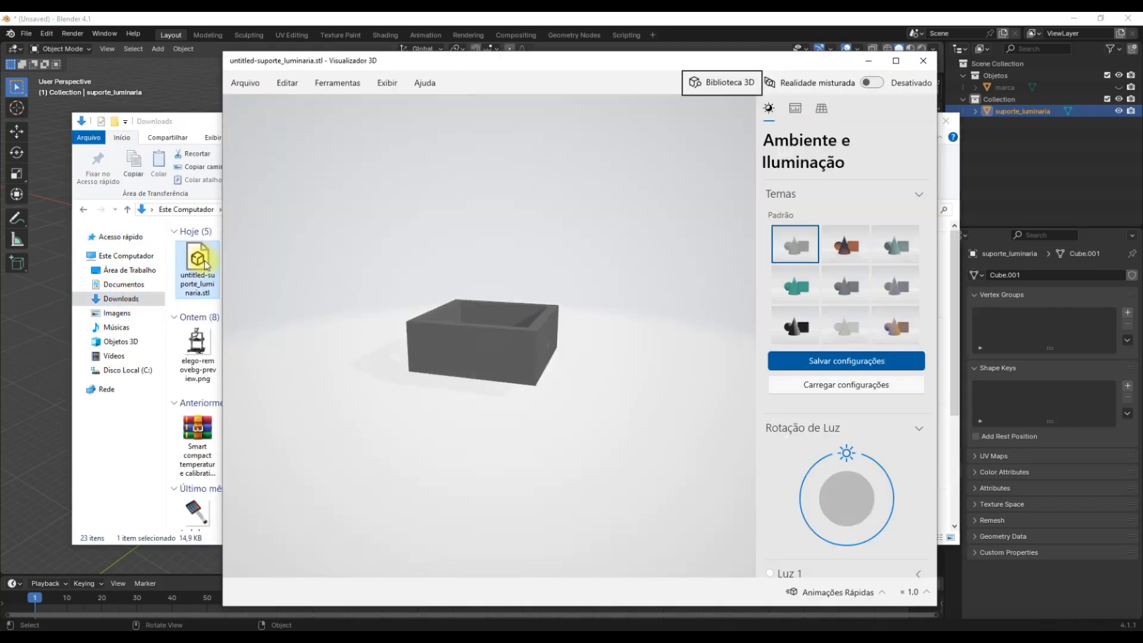
left_click_drag(464, 370, 487, 406)
left_click(923, 60)
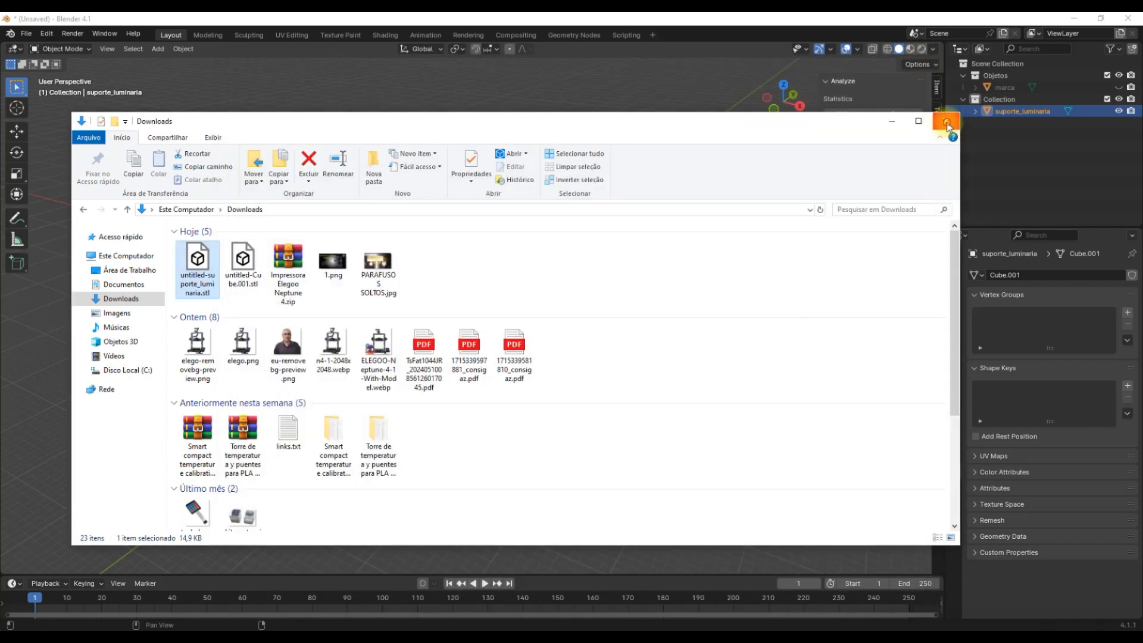
left_click(945, 121)
Close Blender without saving the scene and switch to PrusaSlicer.
left_click(1128, 19)
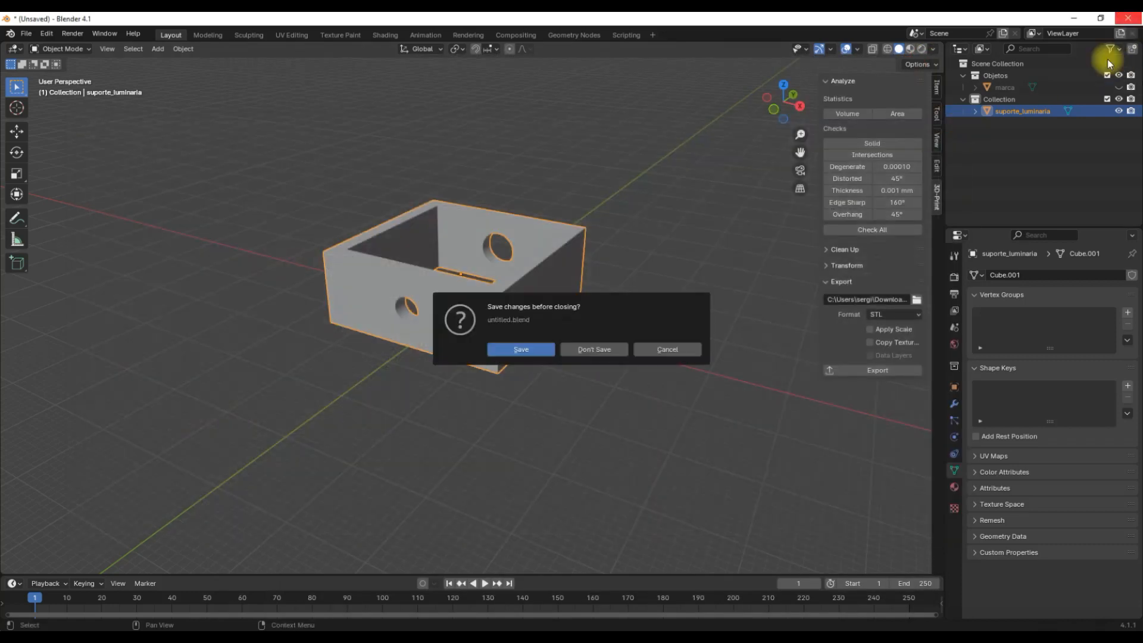
left_click(594, 350)
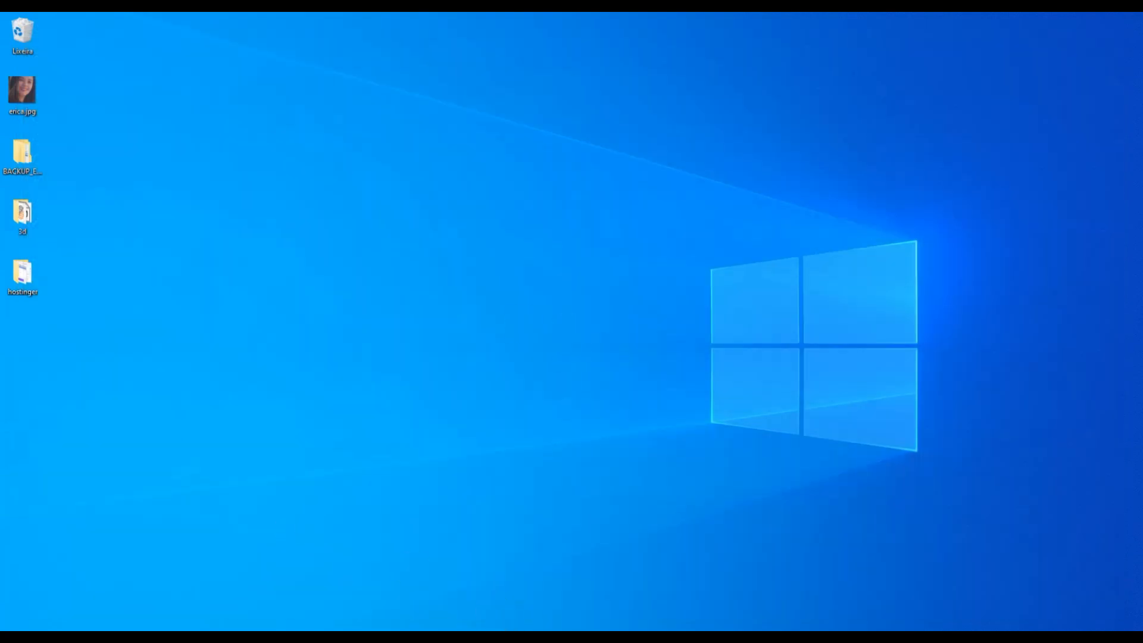
left_click(355, 641)
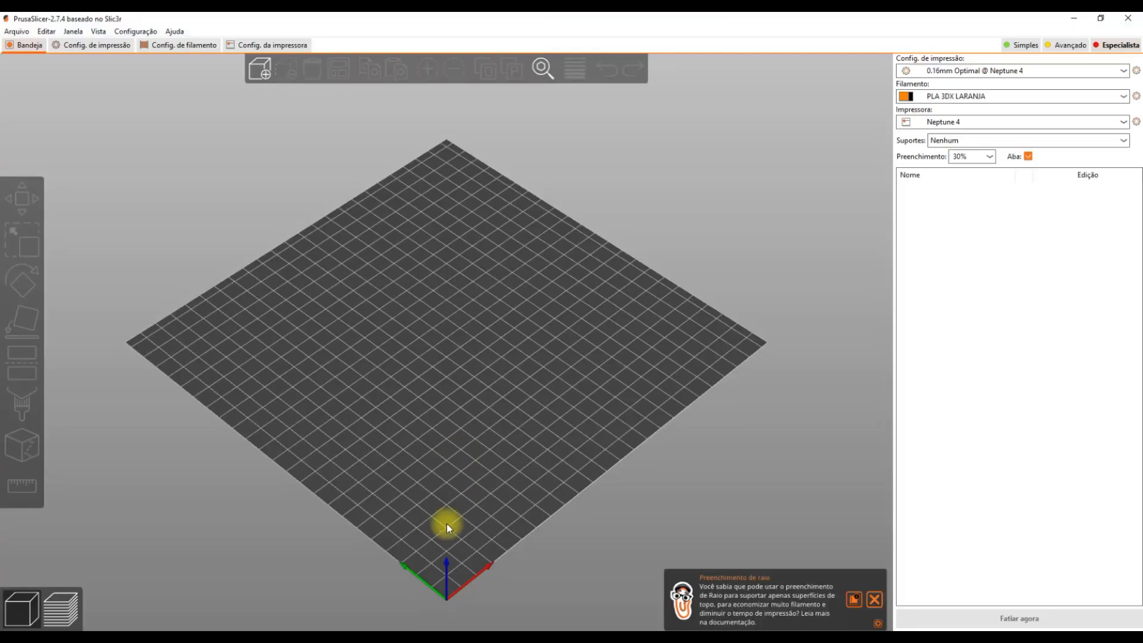
Review the Neptune 4 printer settings and import untitled-suporte_luminaria.stl from the Downloads folder onto the print bed.
left_click(276, 44)
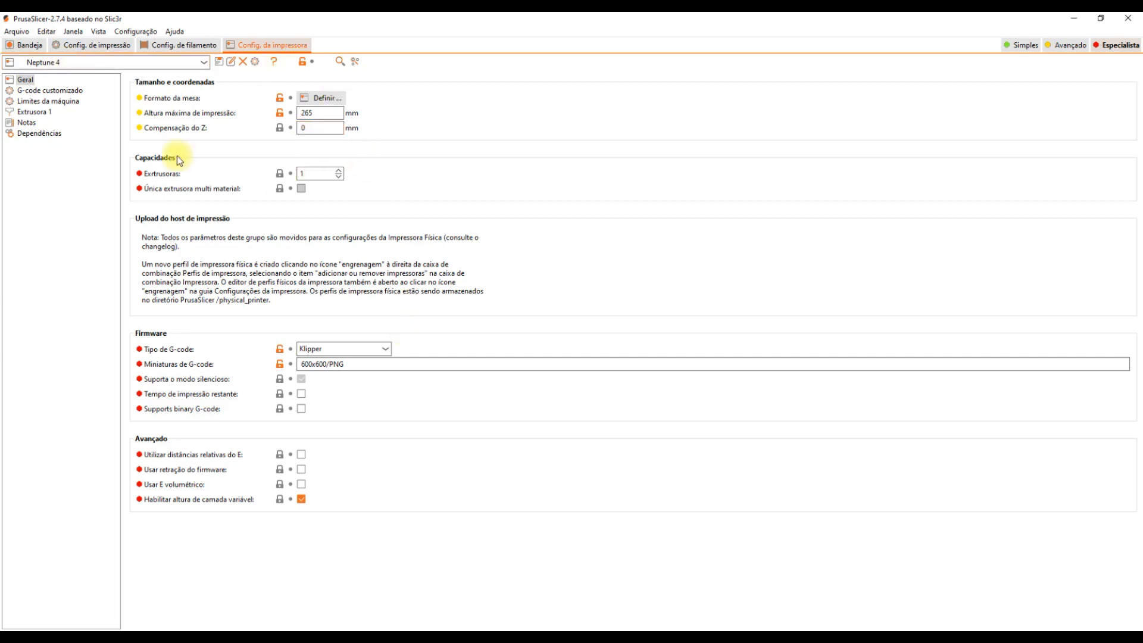
left_click(23, 46)
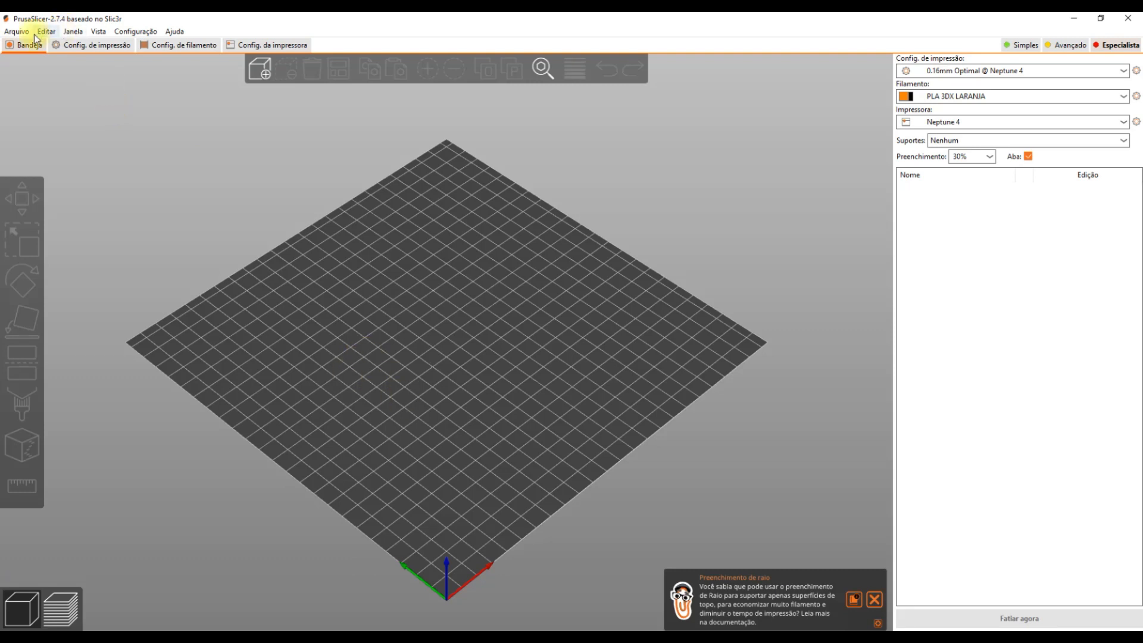
left_click(16, 31)
mouse_move(168, 115)
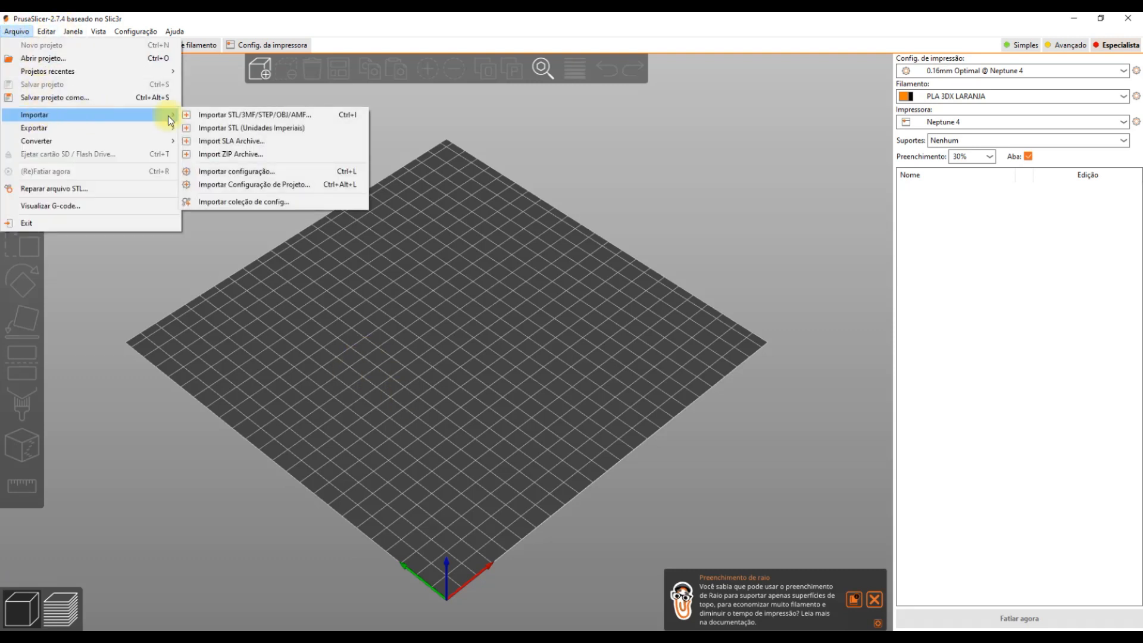
left_click(230, 118)
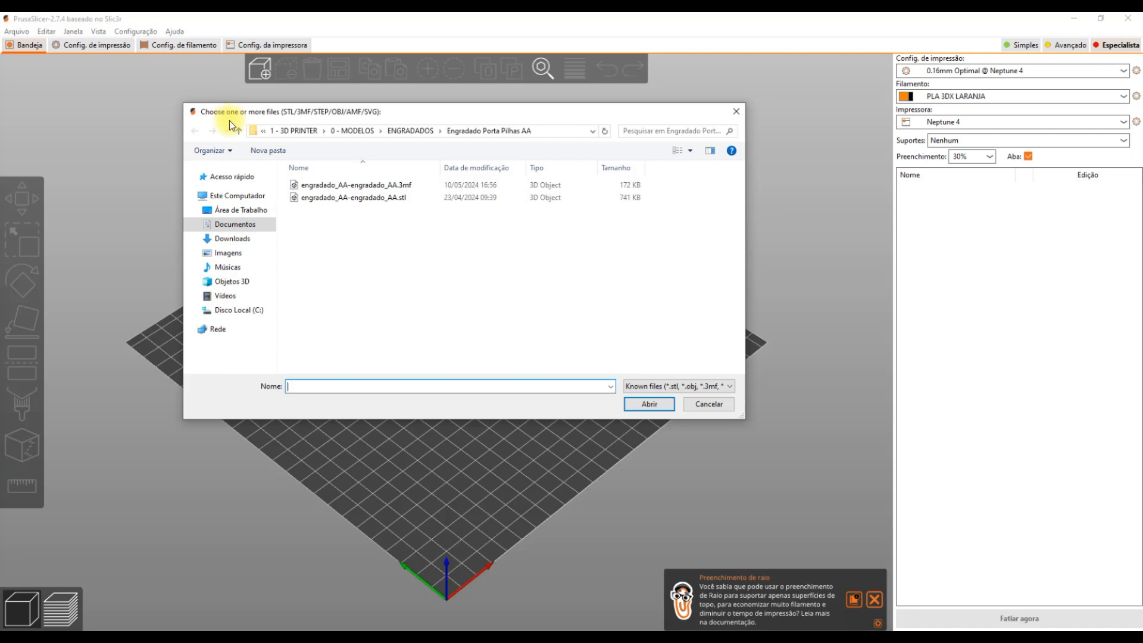
left_click(232, 239)
double_click(319, 221)
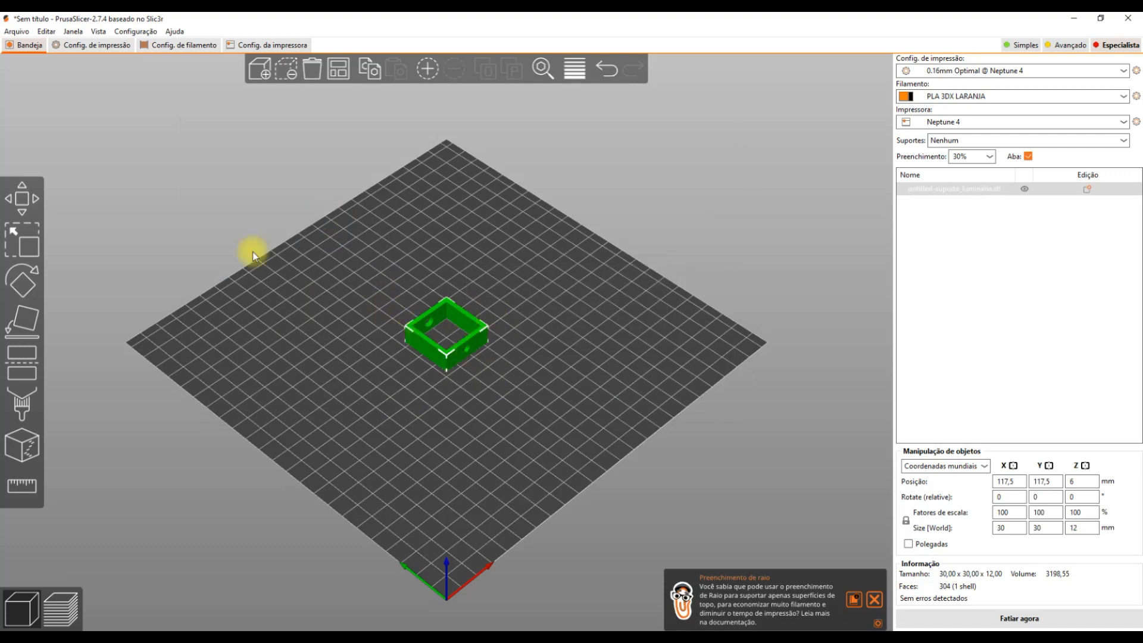
Review the filament settings and the print profile's layer, perimeter and speed settings.
left_click(191, 45)
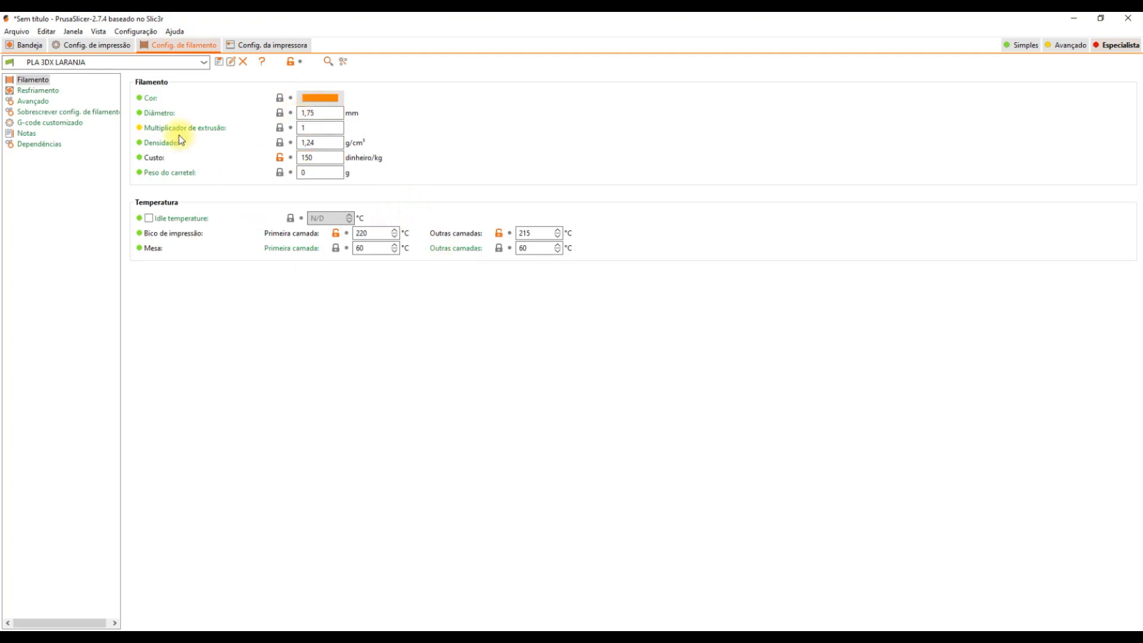
left_click(98, 47)
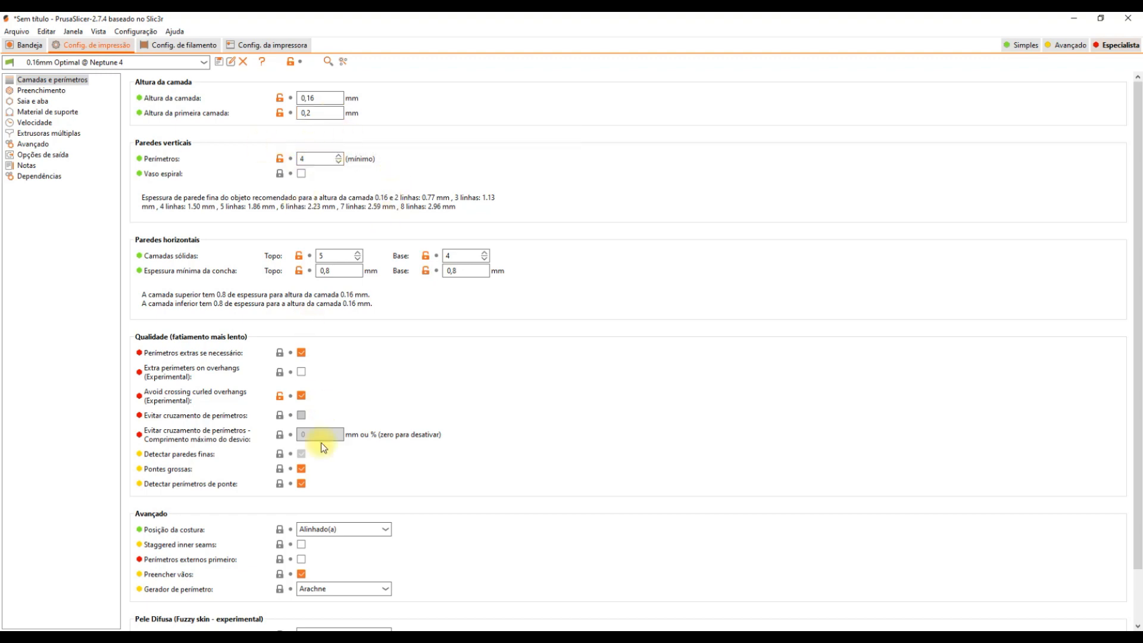
left_click(30, 46)
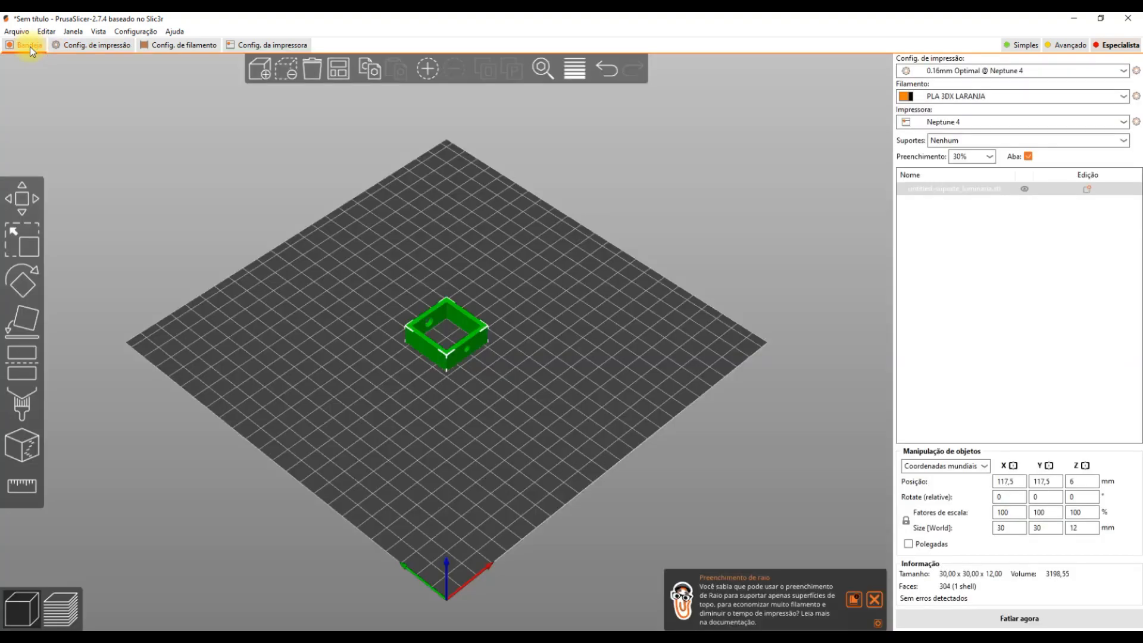
left_click(81, 47)
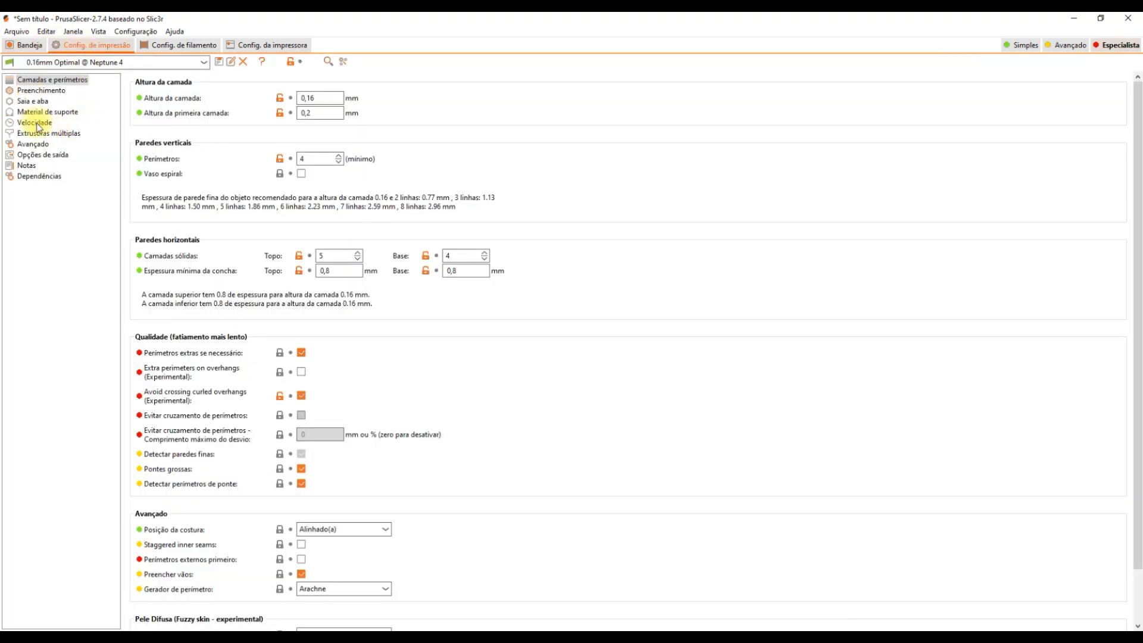
left_click(34, 125)
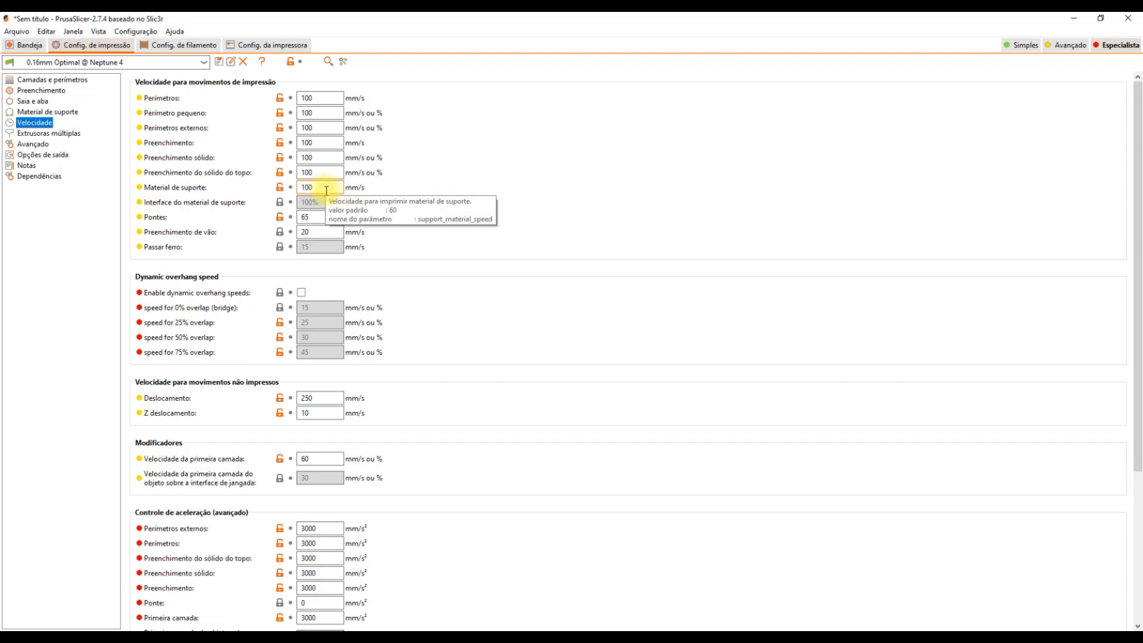
Return to the print bed and slice the model to show its layer preview.
left_click(36, 47)
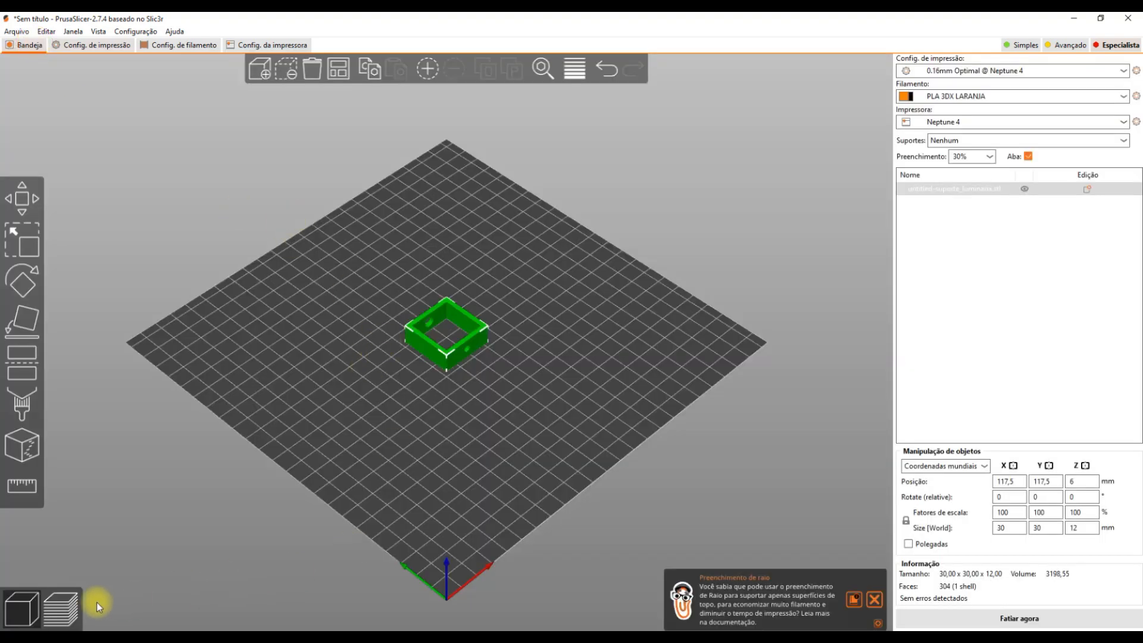
left_click(62, 606)
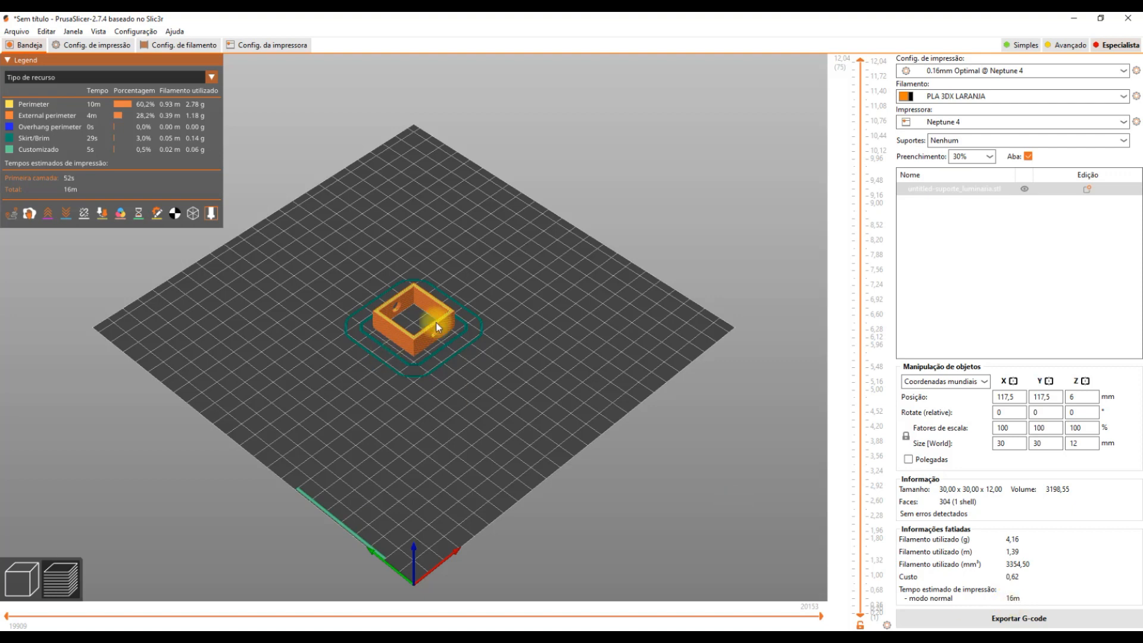
Return to the 3D editor view, add a second instance of the lamp bracket and arrange both copies on the print bed.
left_click(21, 572)
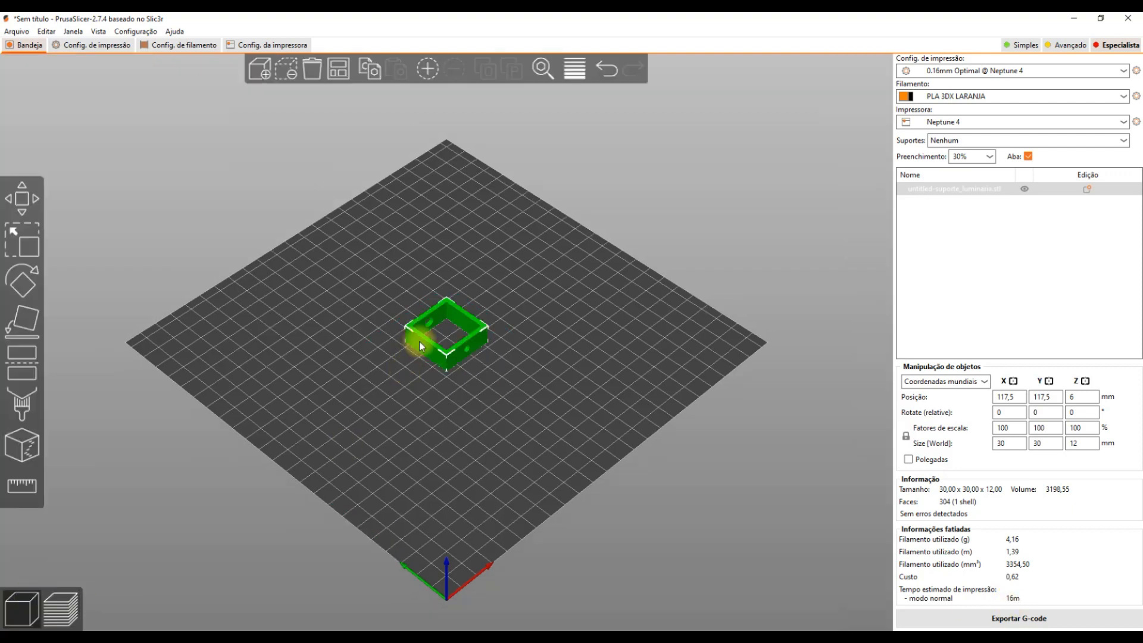
left_click(257, 70)
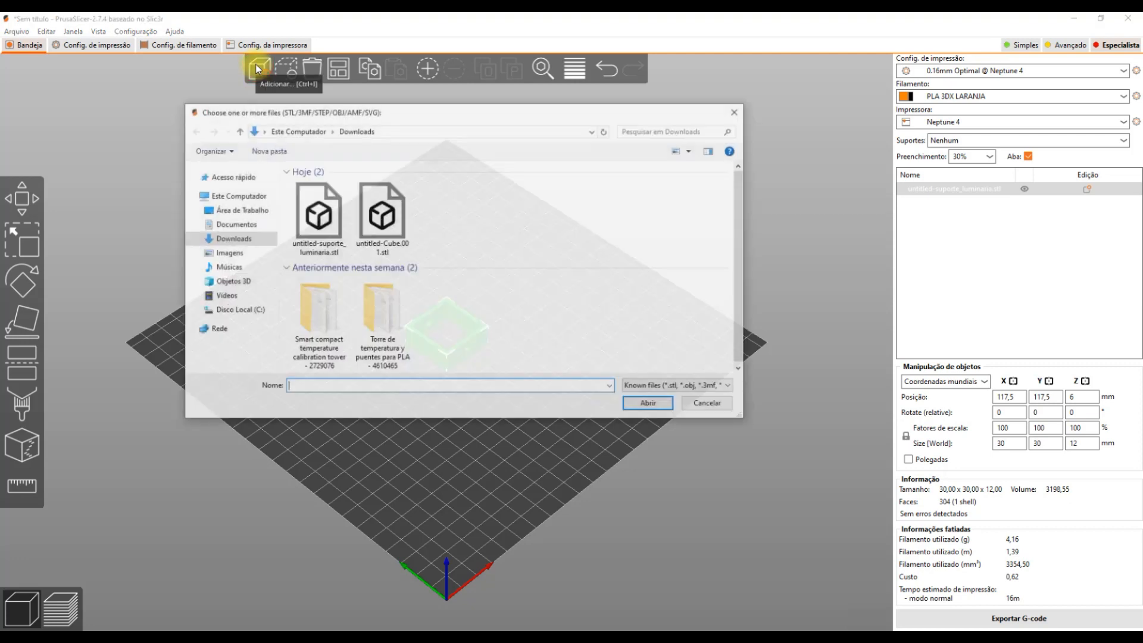
left_click(708, 404)
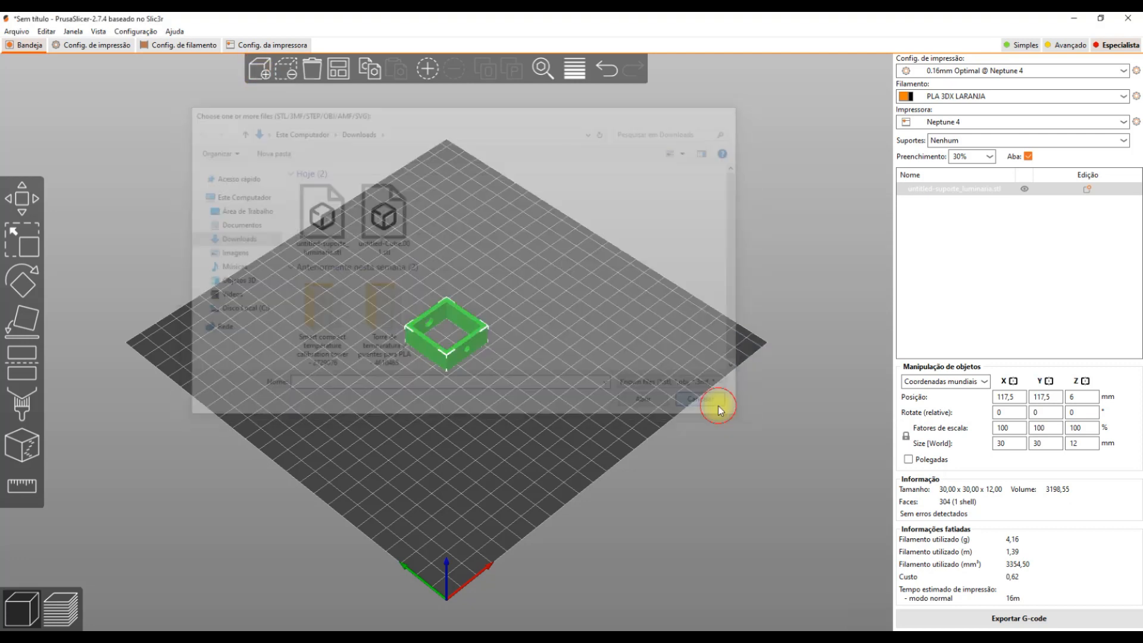
left_click(426, 70)
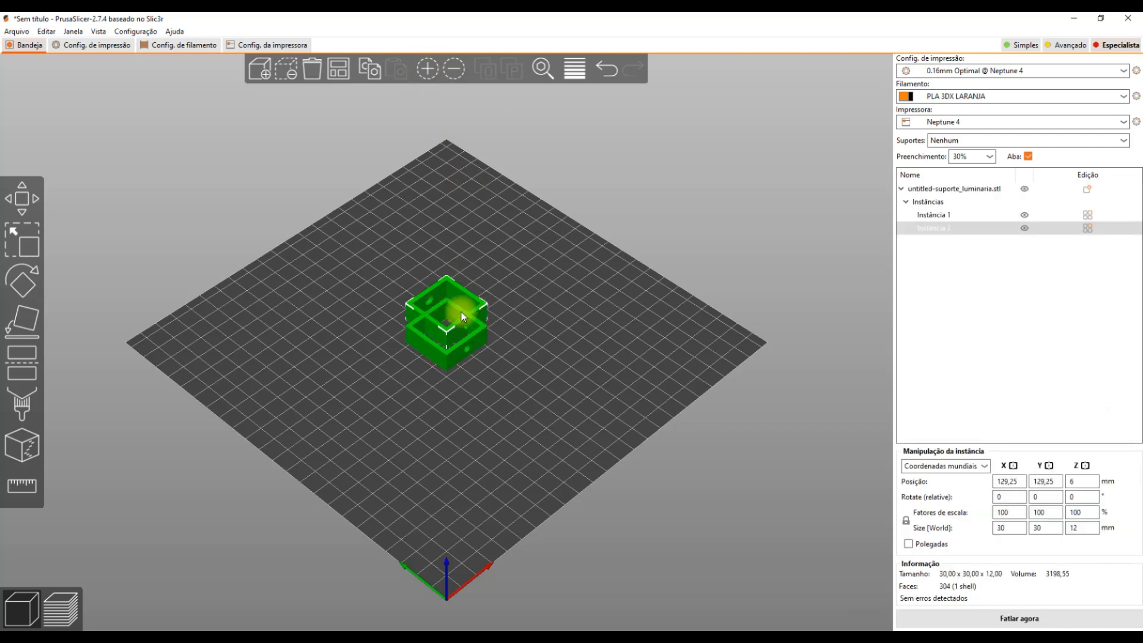
left_click(341, 68)
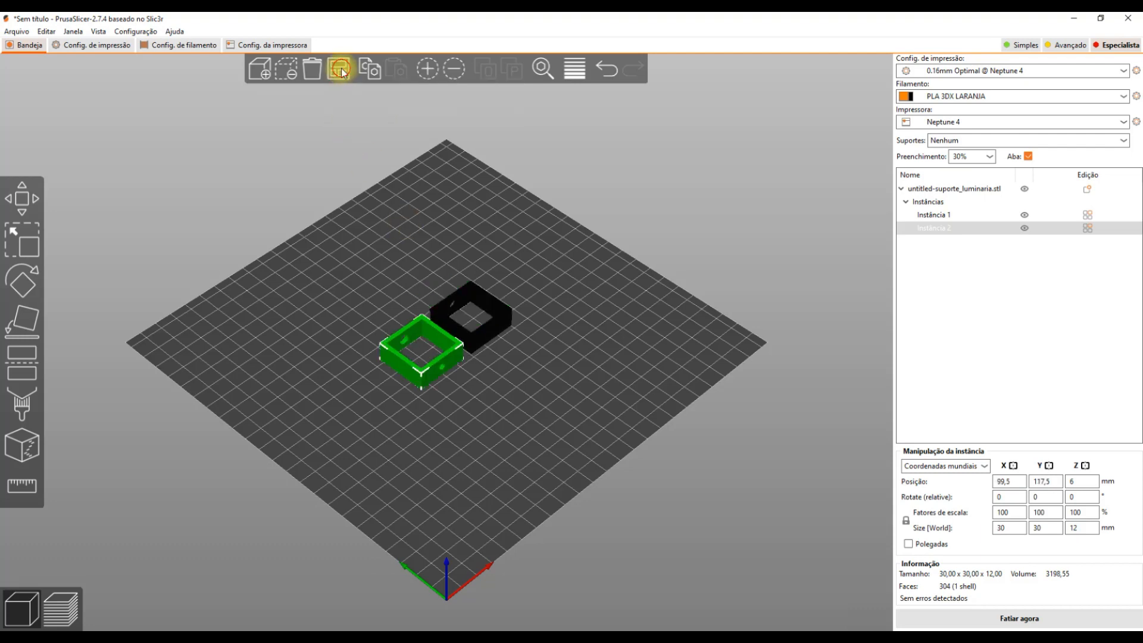
Deselect the brackets and slice both copies to show their layer preview.
left_click(537, 429)
left_click(61, 612)
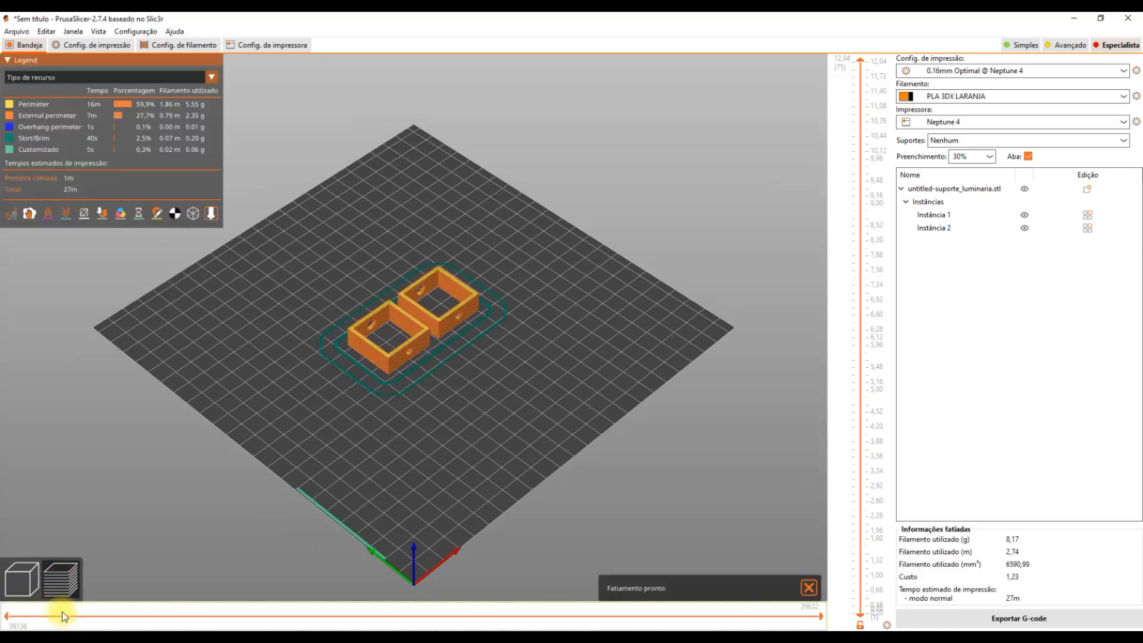